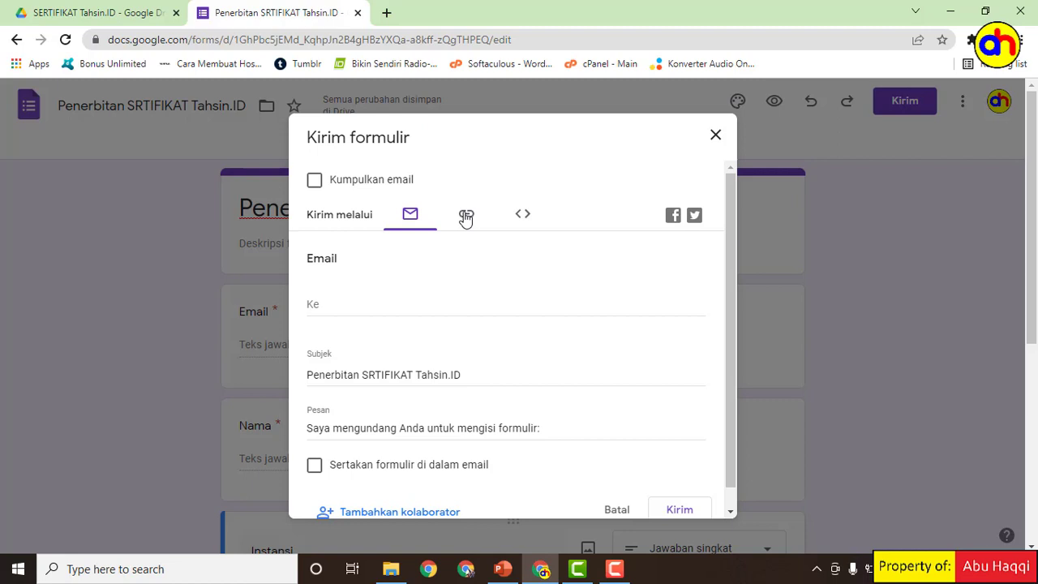
Step: Open the Kirim formulir send dialog for the Penerbitan SRTIFIKAT Tahsin.ID form
click(466, 217)
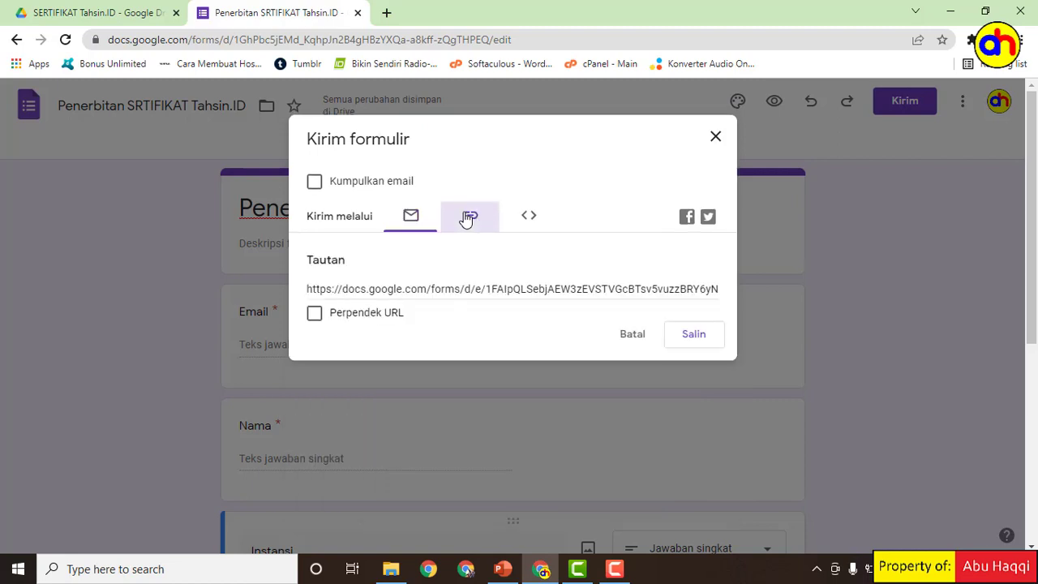
click(315, 317)
key(ctrl+c)
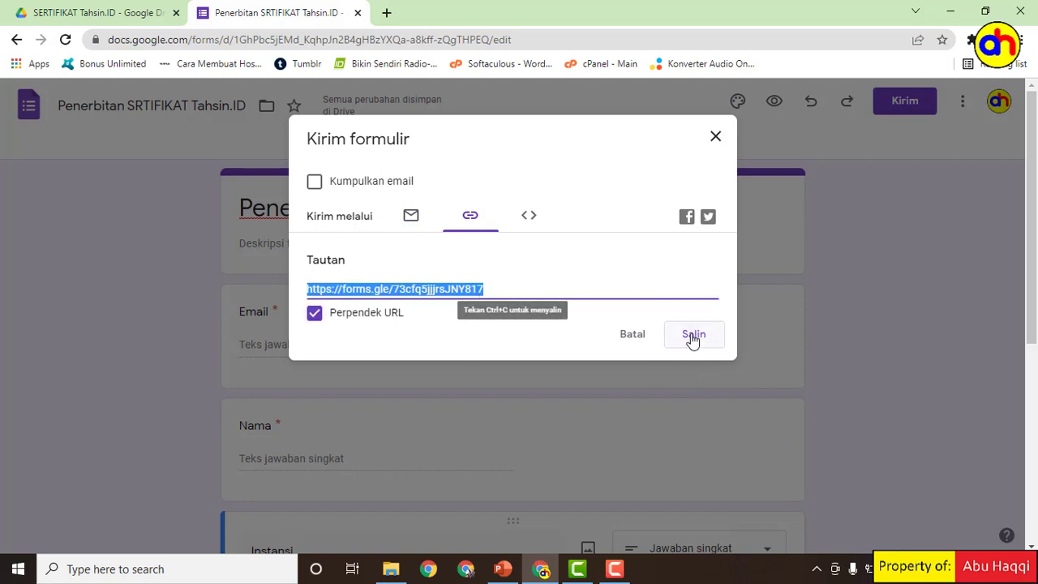
click(692, 339)
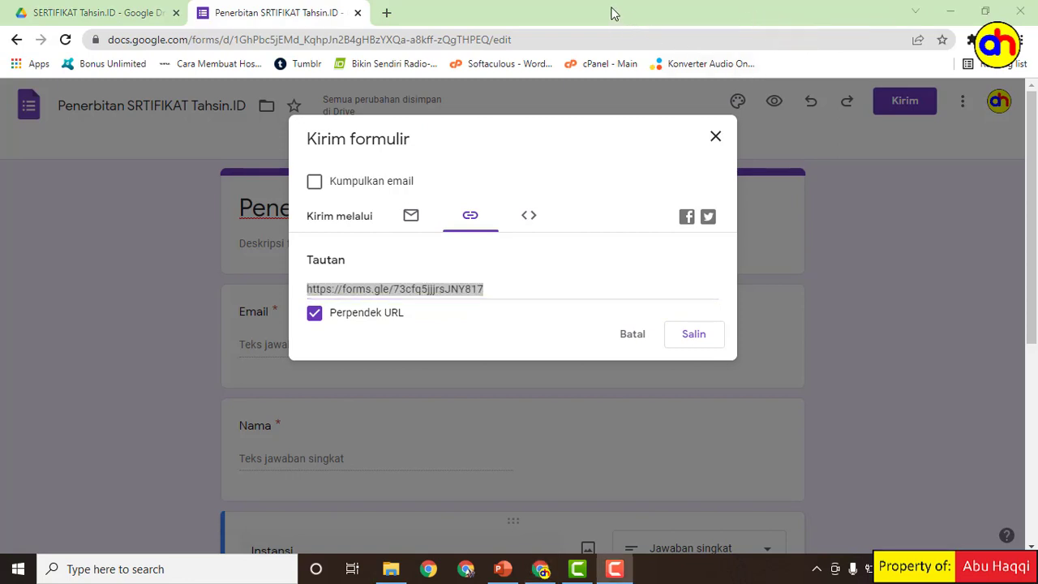
Step: Load the copied forms.gle link in a new browser tab, then go back to the form editor
click(388, 14)
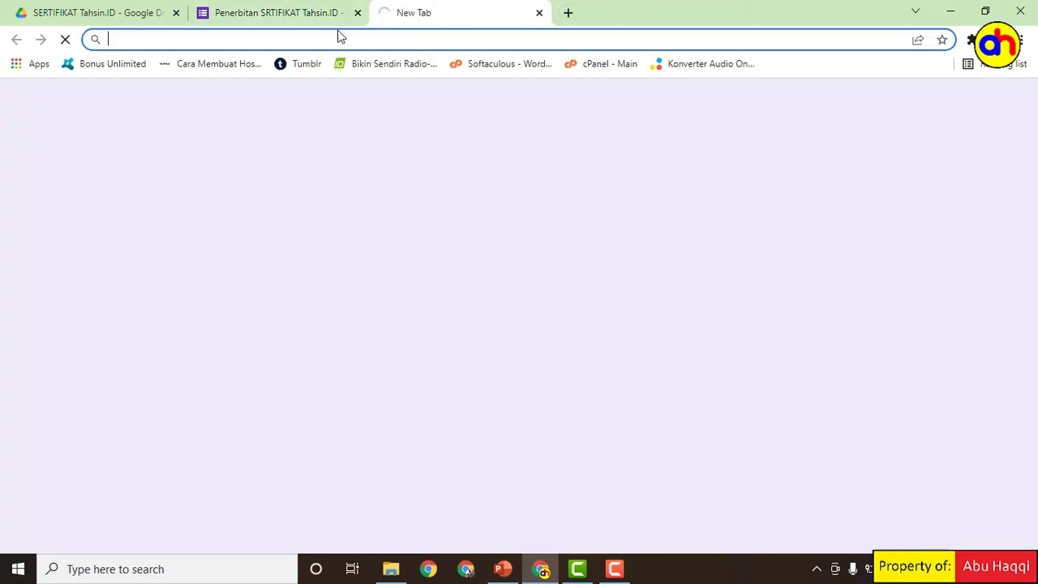
right_click(202, 39)
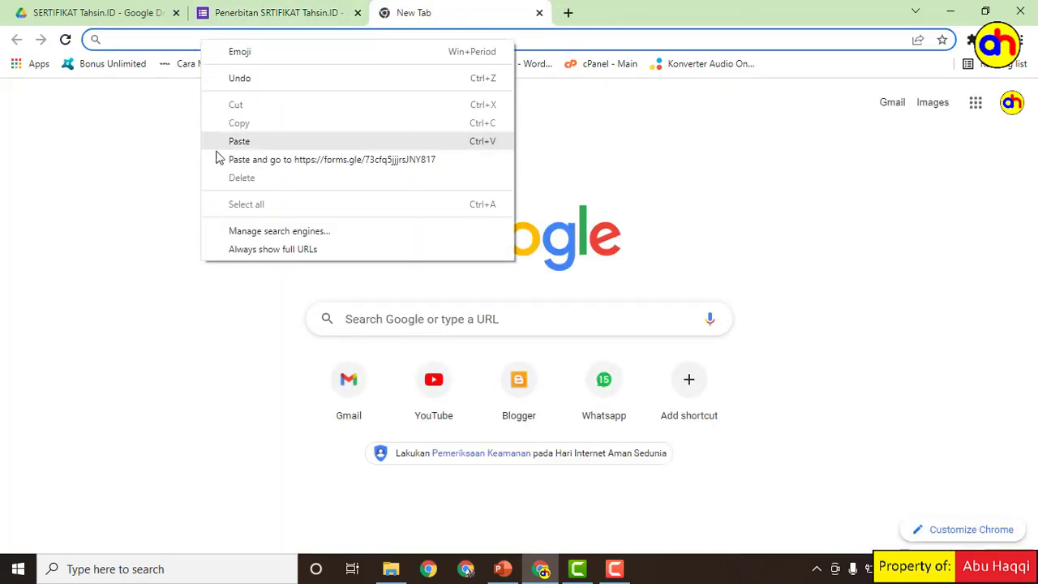
click(266, 141)
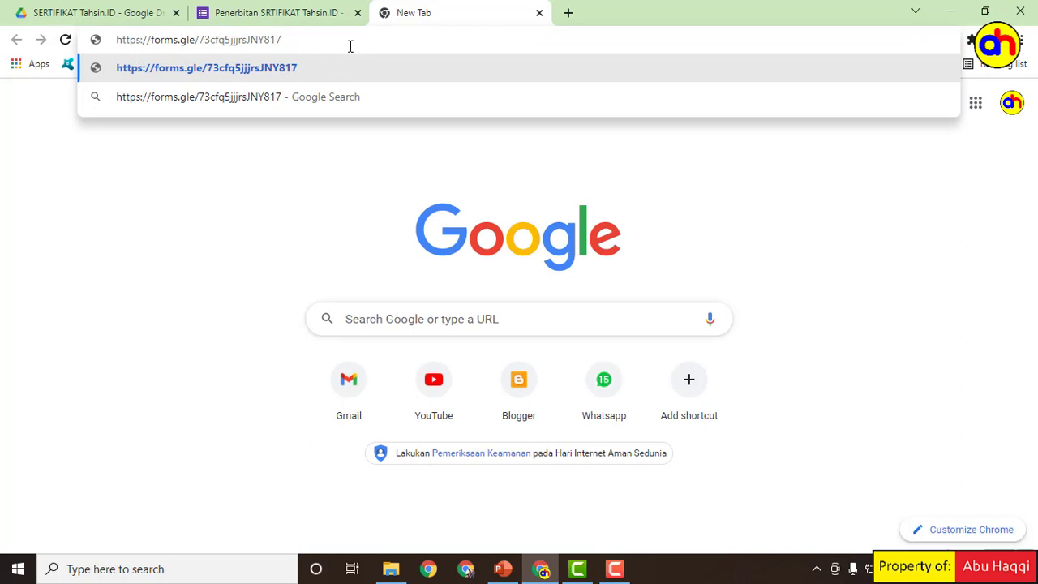
key(Return)
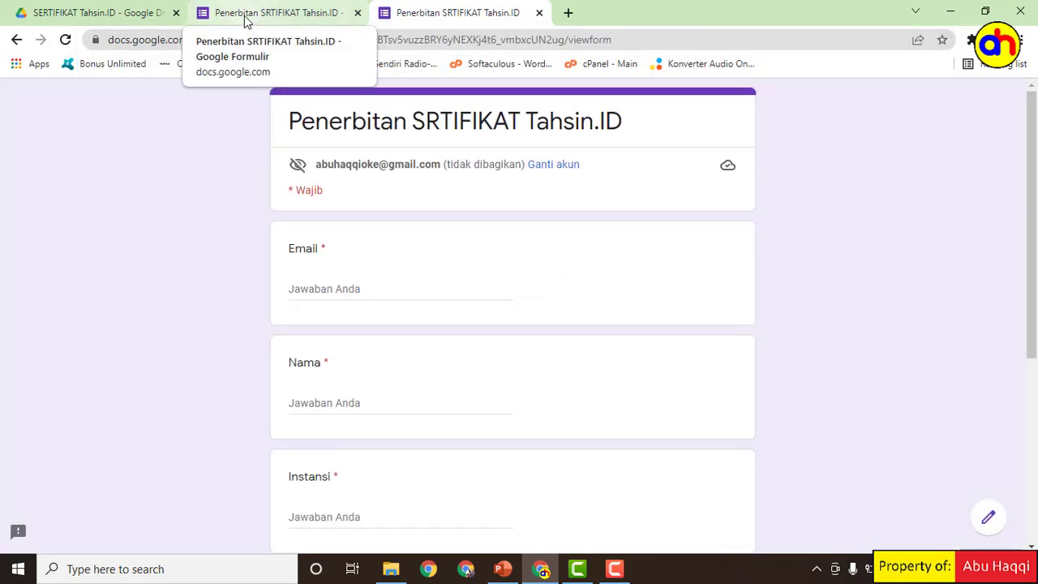
click(245, 20)
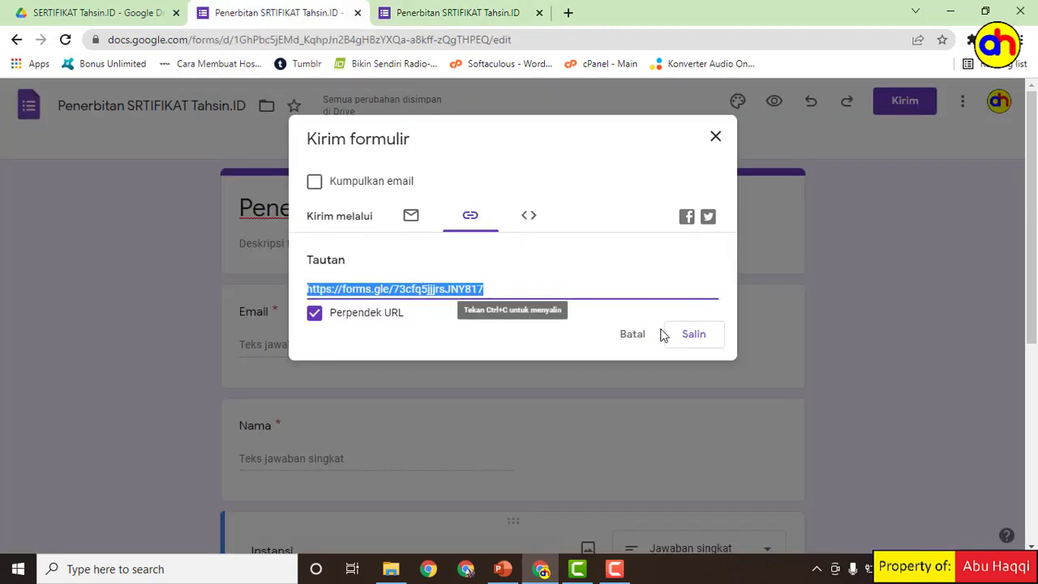
Step: Close the send dialog and create a new Sheets response spreadsheet from the Jawaban tab
click(717, 137)
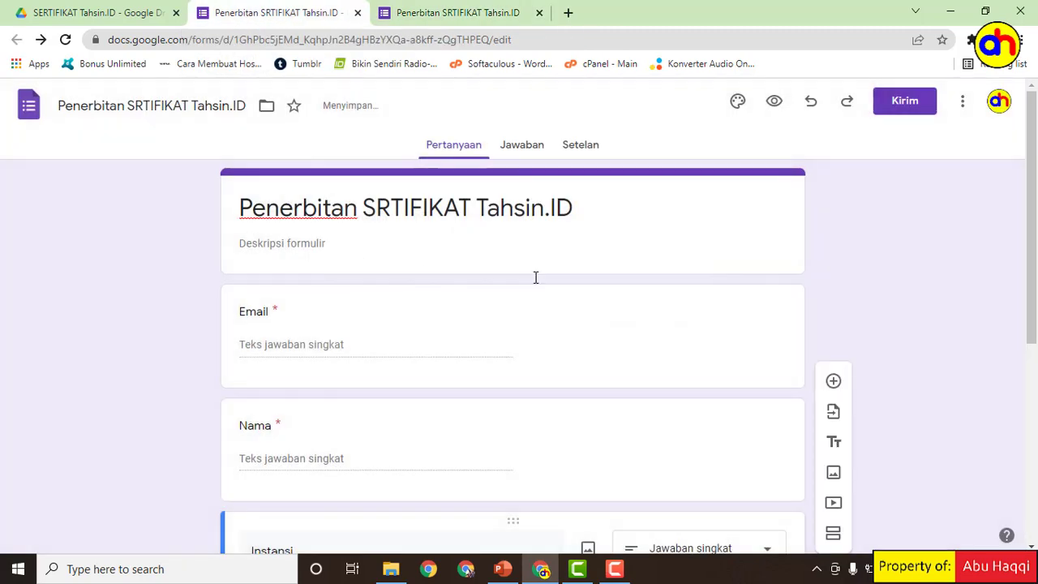
click(522, 149)
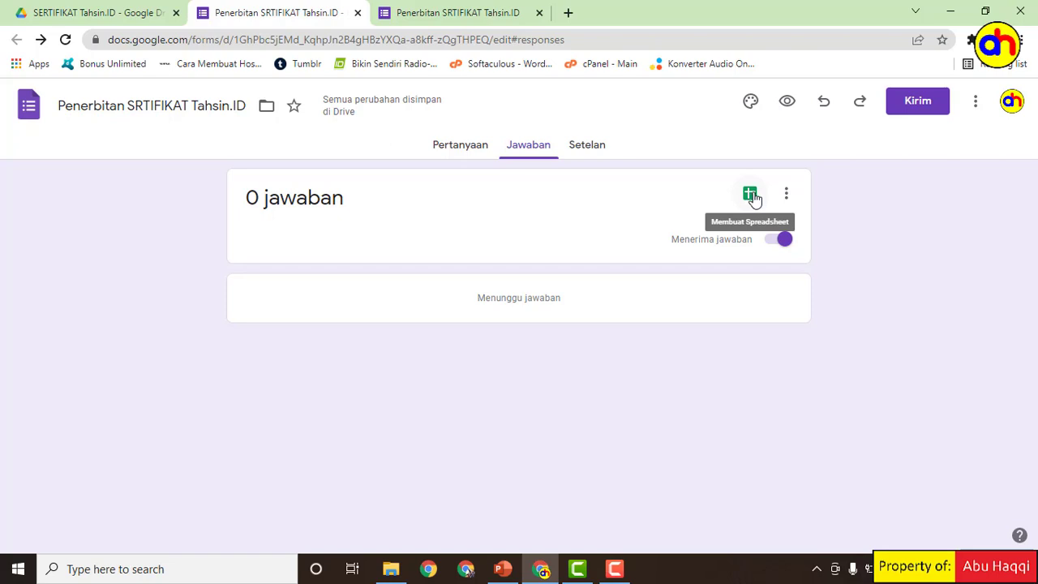
click(751, 196)
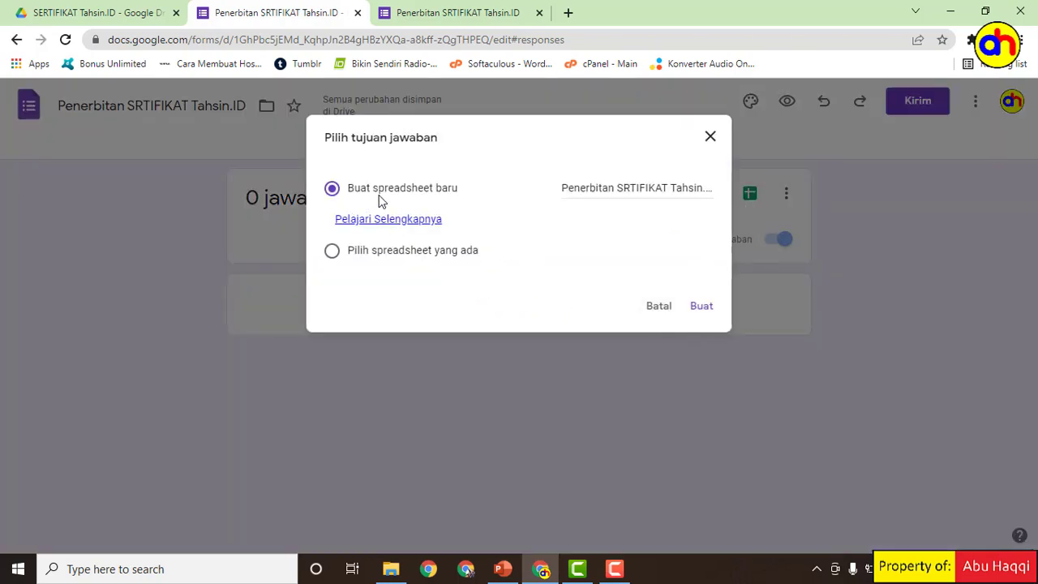
click(703, 308)
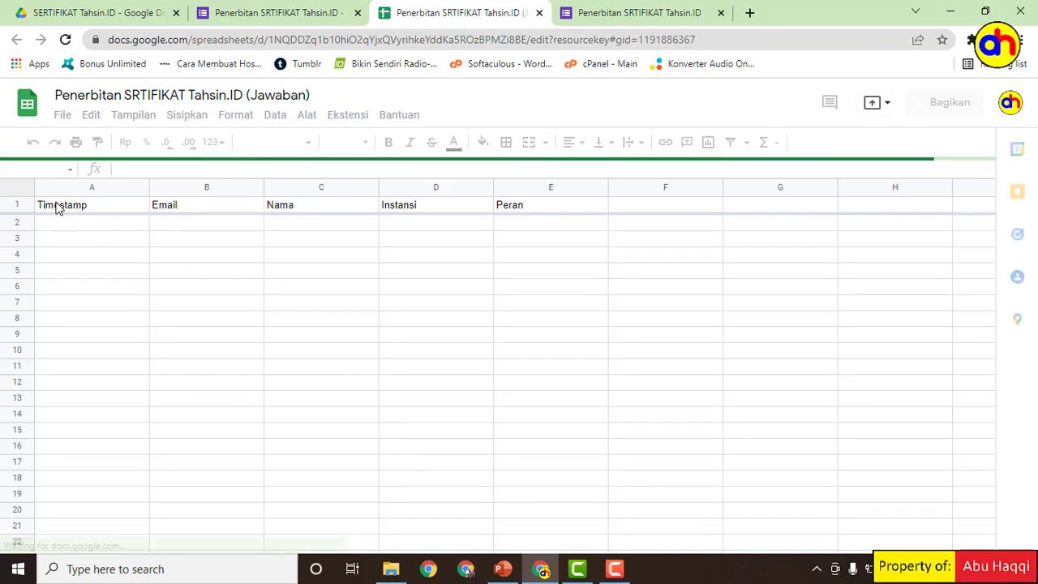
click(180, 205)
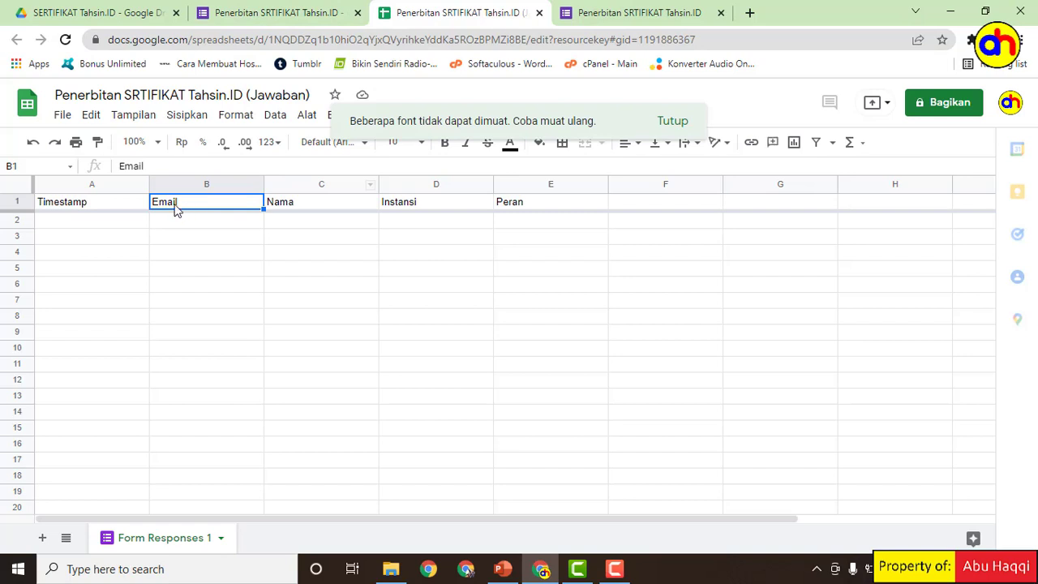
click(329, 208)
click(412, 204)
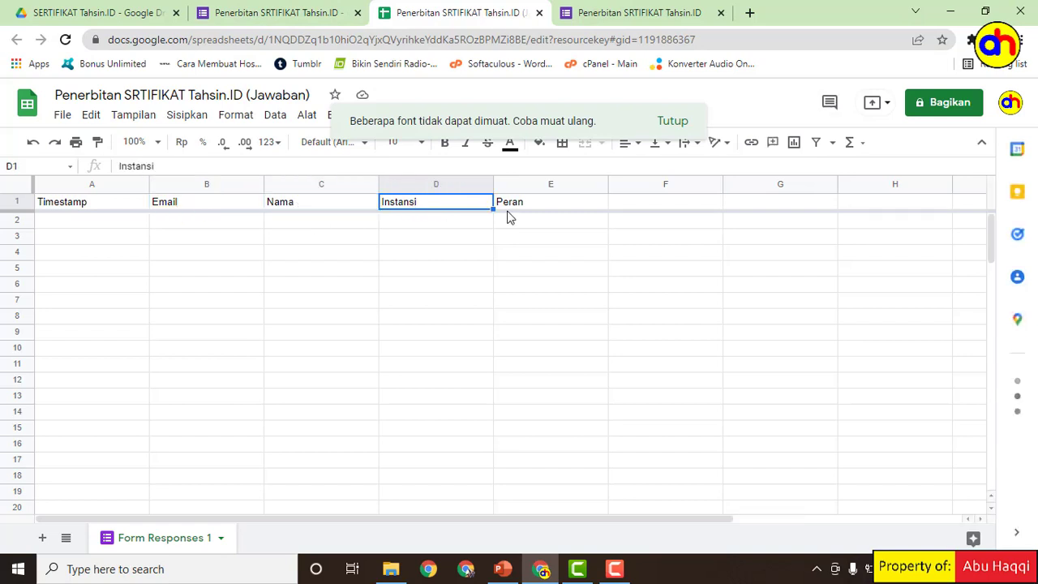
click(511, 213)
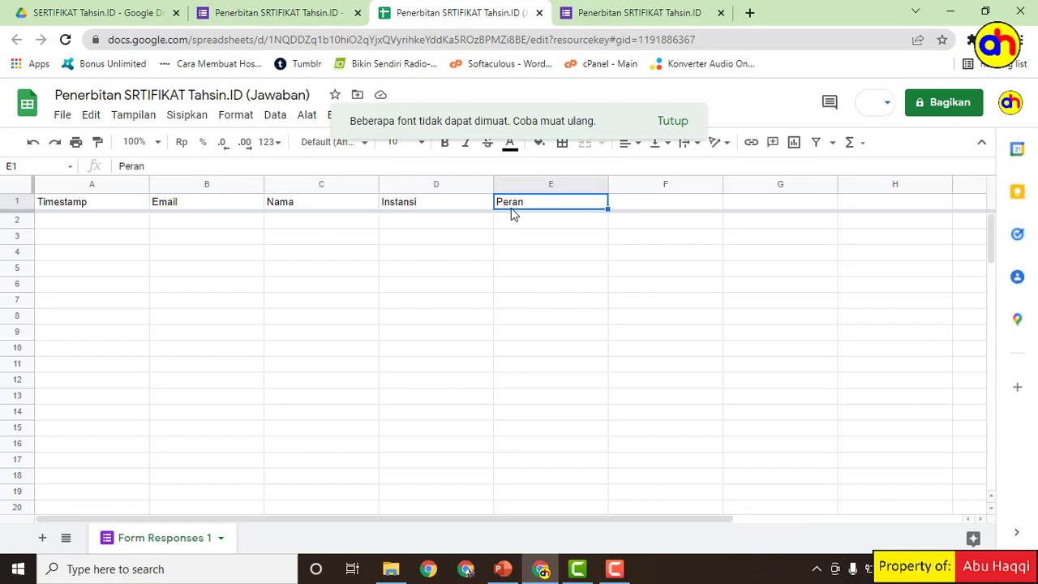
click(648, 207)
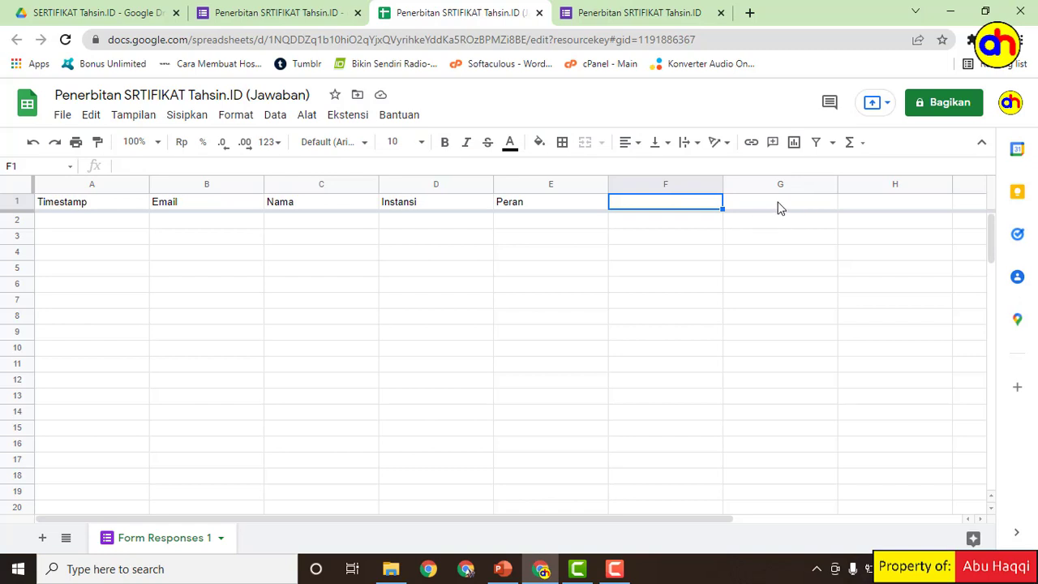
click(779, 208)
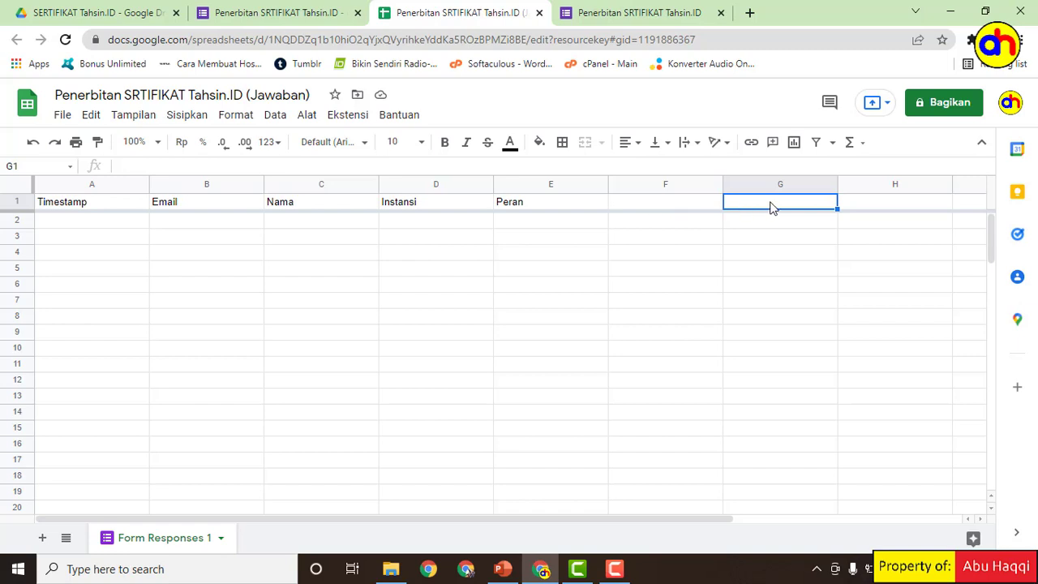
click(636, 208)
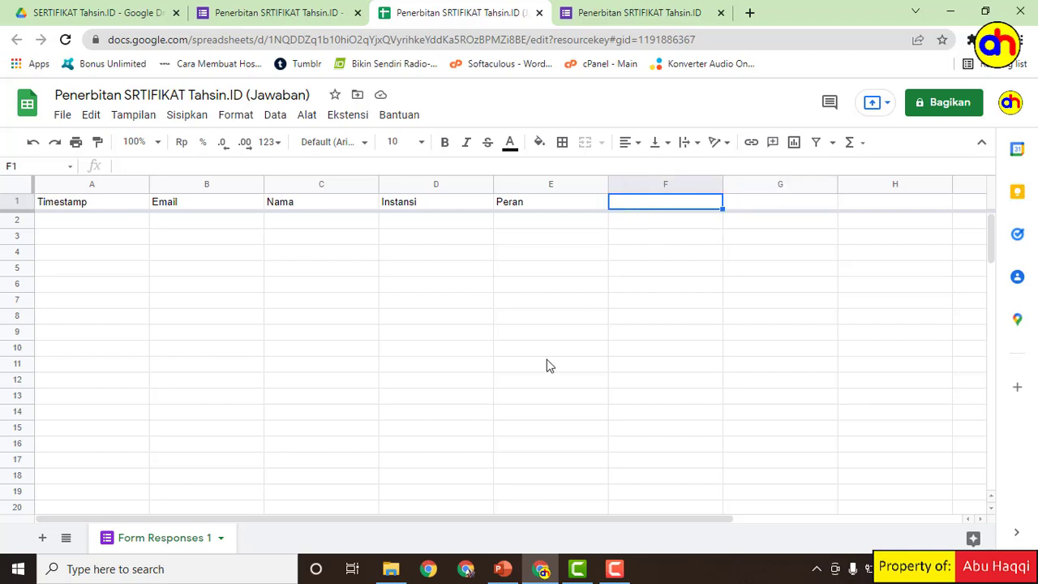
Step: Open 'Rumus NOURUT dan QRCode sertifikat online' from the SERTIFIKAT folder in a maximized Notepad
click(390, 569)
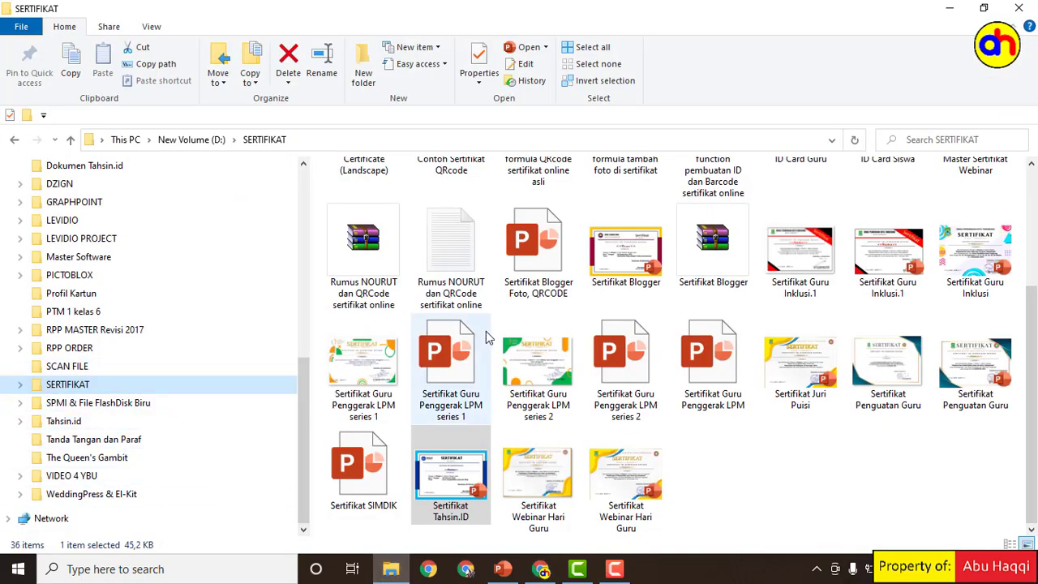
click(452, 245)
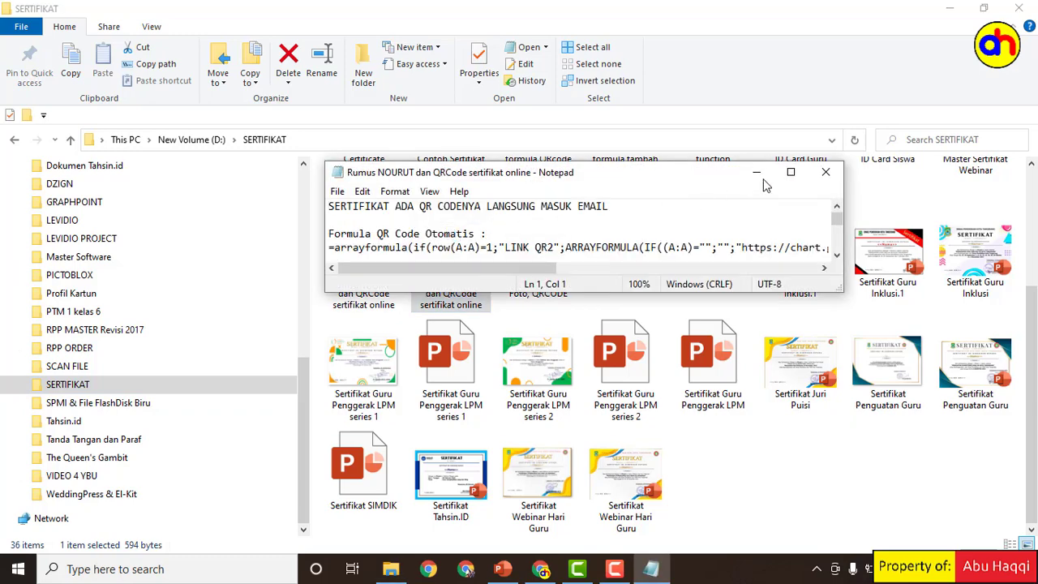
click(790, 172)
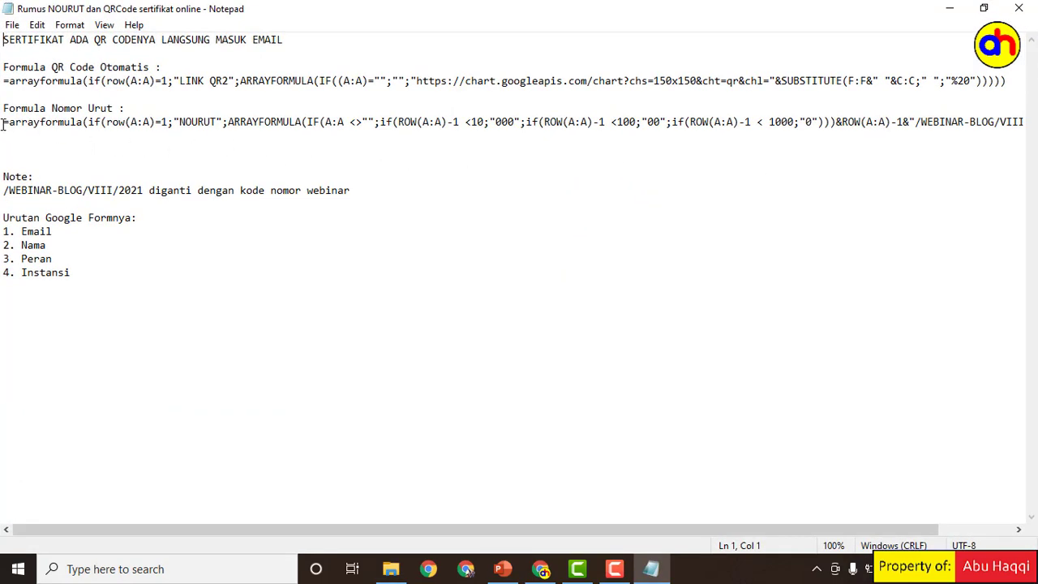
Step: Copy the Formula Nomor Urut arrayformula line in Notepad and return to the response sheet
drag(3, 124, 1037, 120)
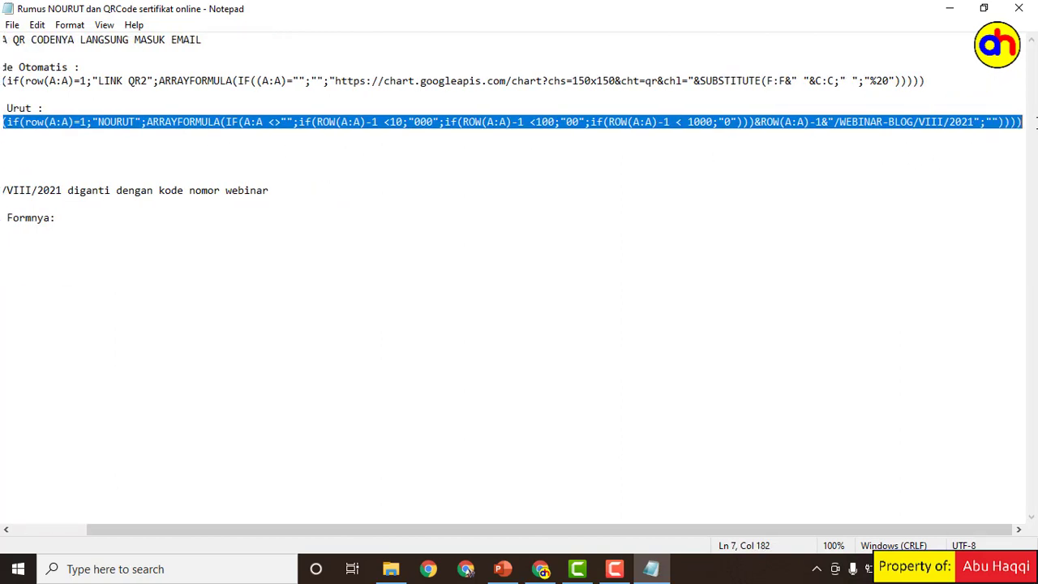
right_click(430, 121)
click(470, 171)
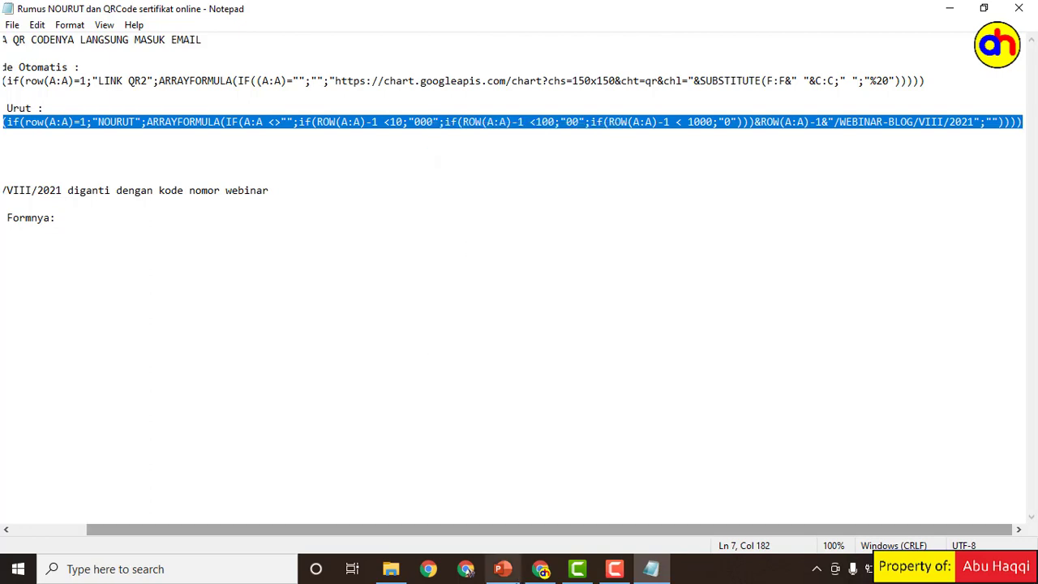
click(541, 571)
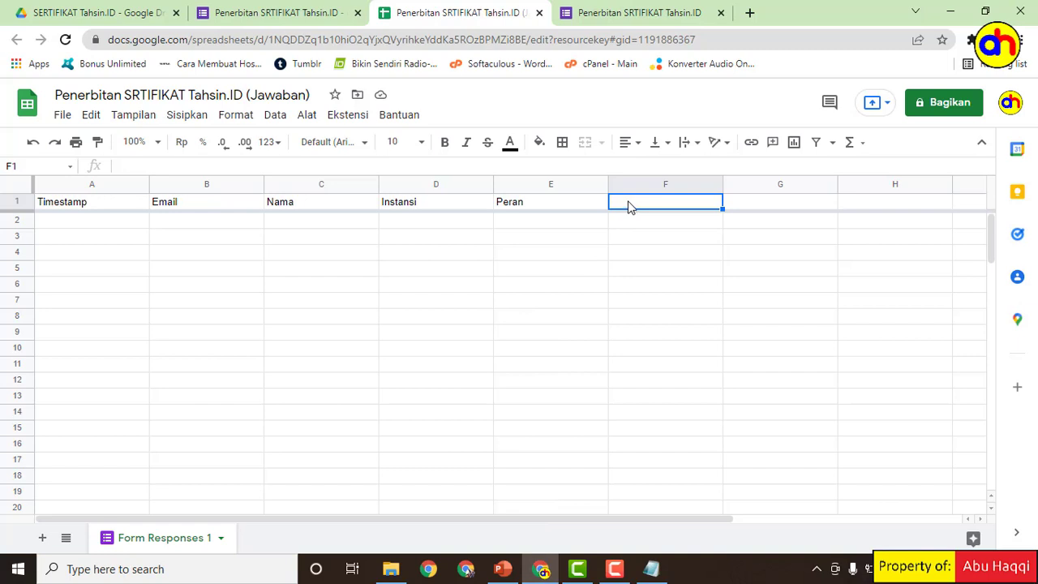
Step: Paste the Nomor Urut formula into F1, changing the year to 2022 and the limit to 2000
key(ctrl+v)
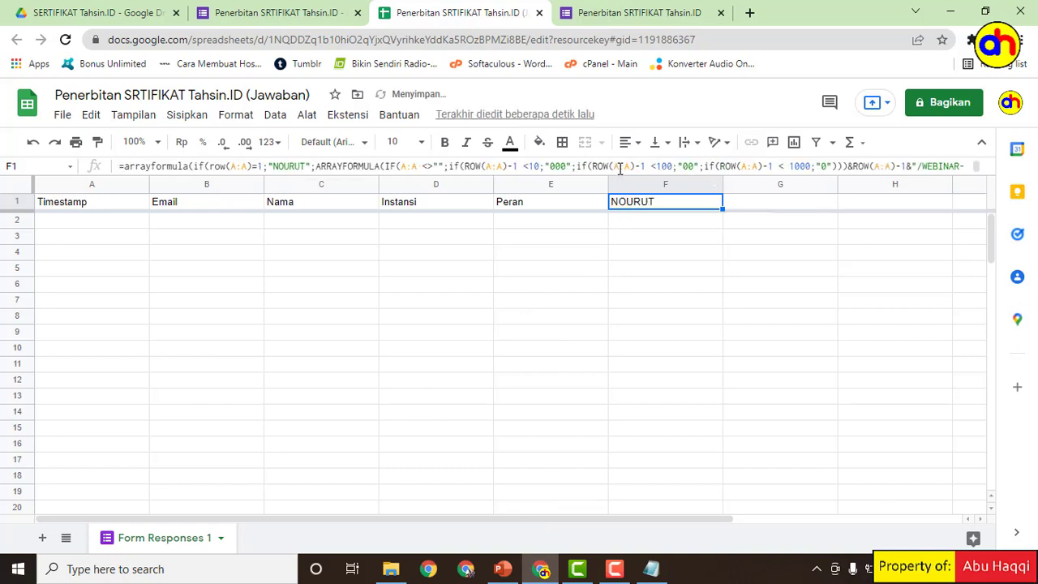
click(619, 166)
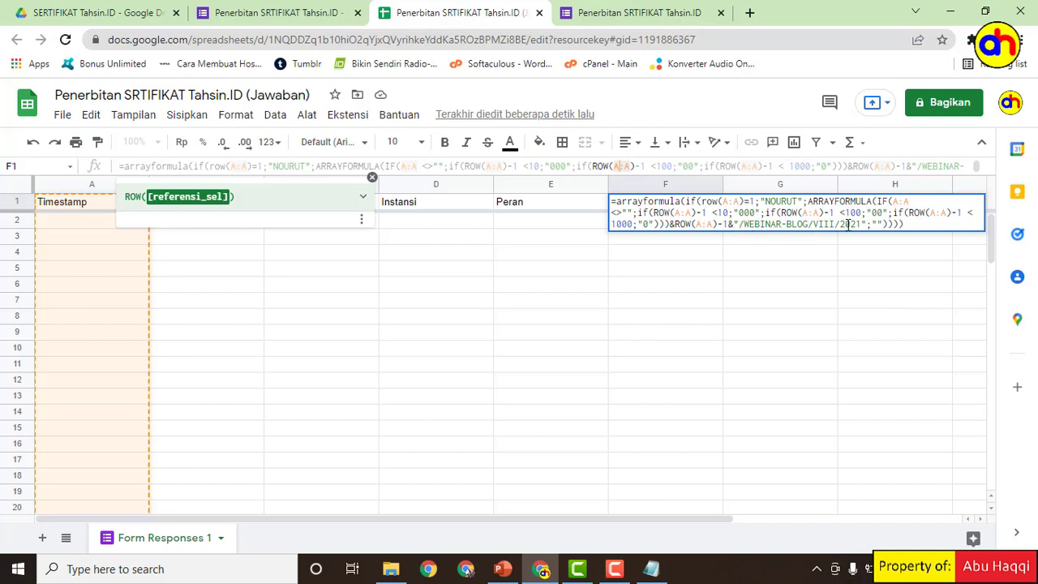
click(861, 224)
key(BackSpace)
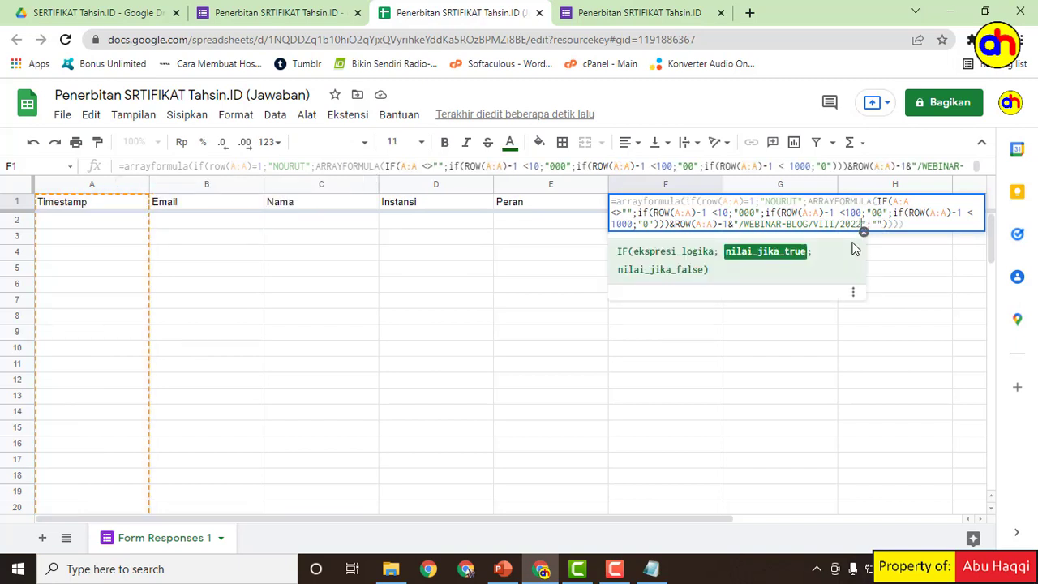
click(615, 224)
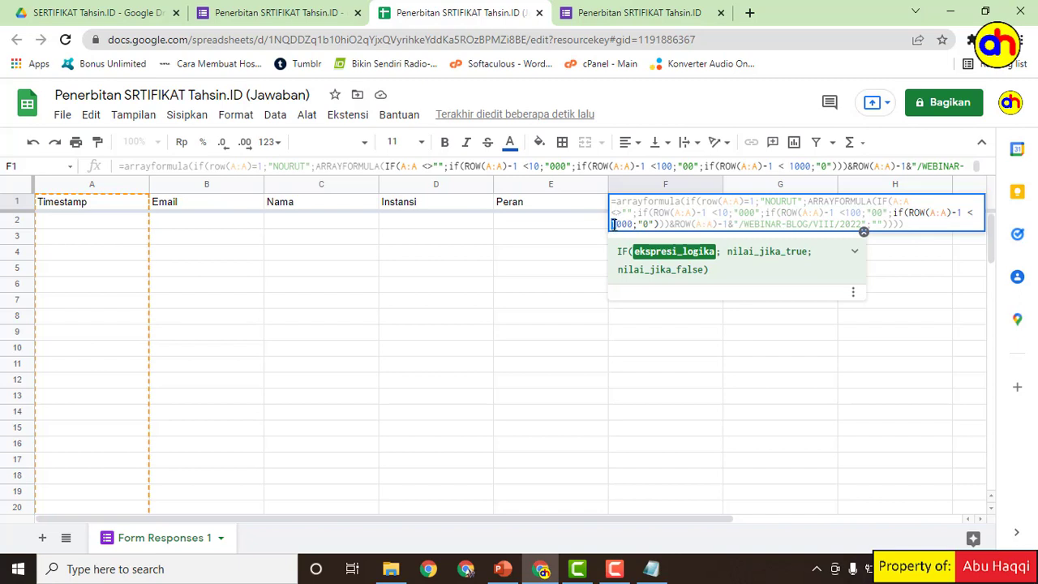
text(2)
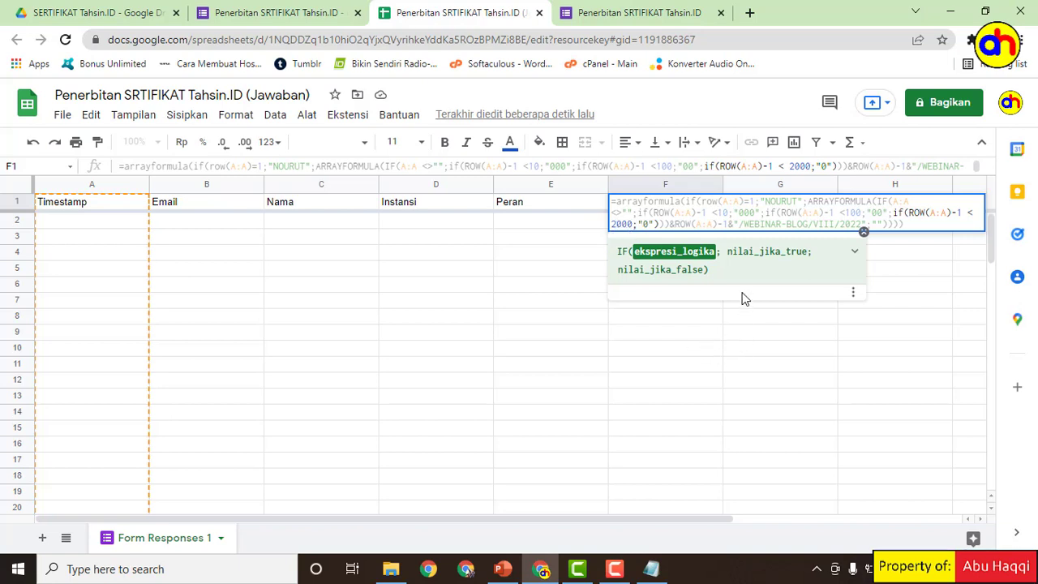
click(763, 187)
click(764, 205)
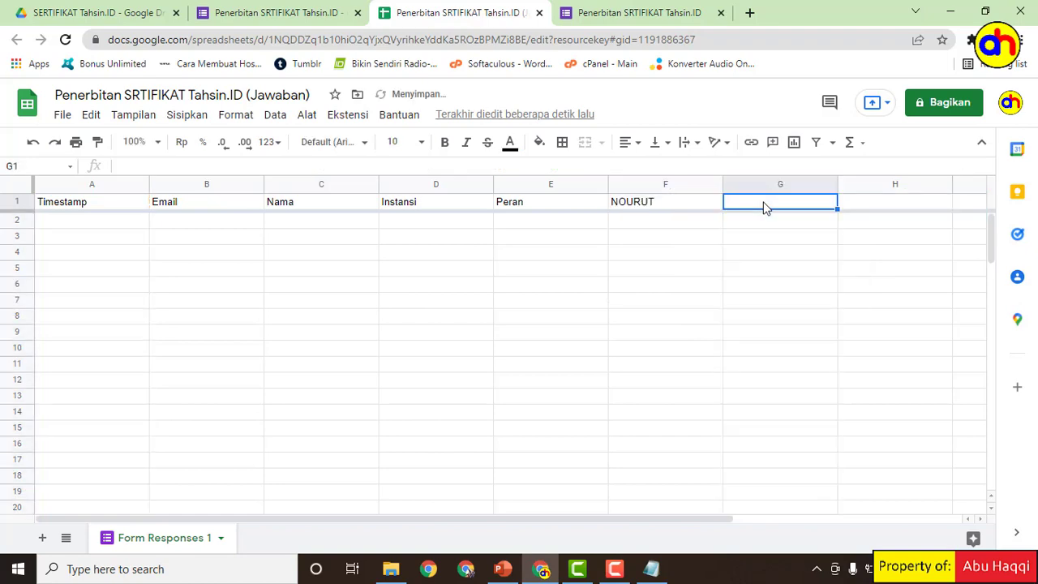
Step: Copy the Formula QR Code Otomatis arrayformula line from the Notepad notes
click(651, 569)
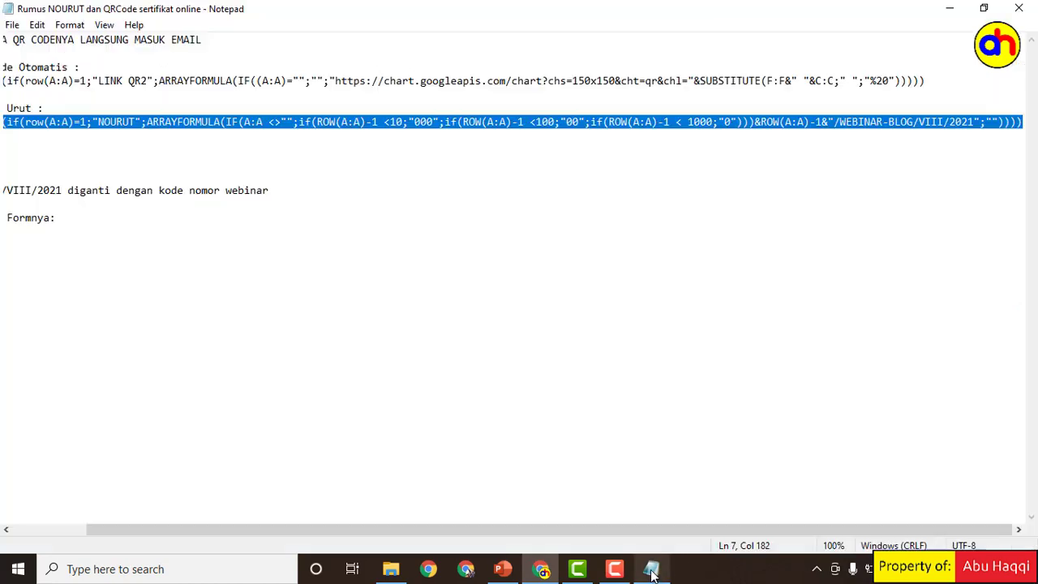
click(294, 104)
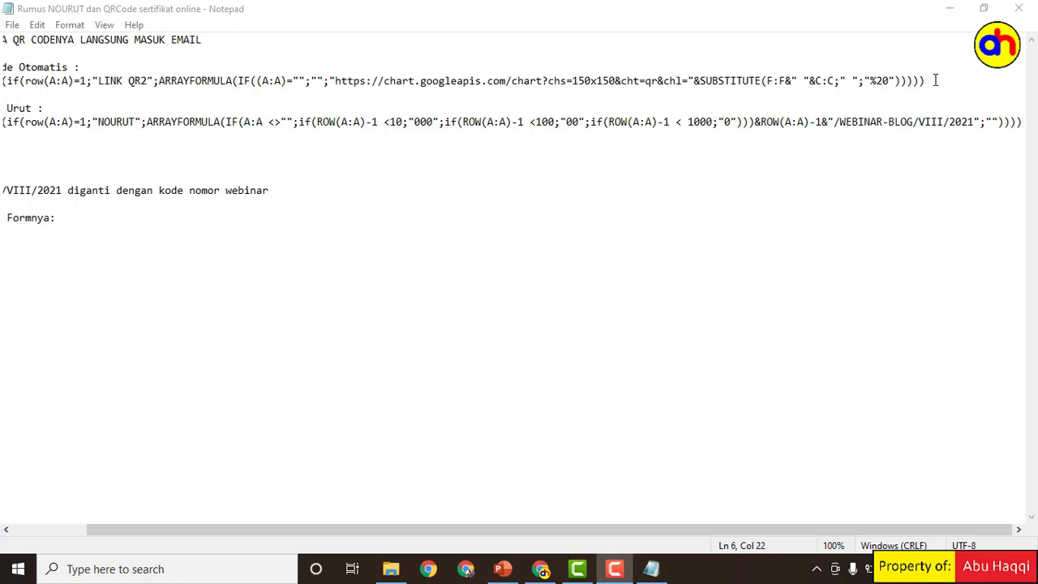
drag(930, 80, 3, 85)
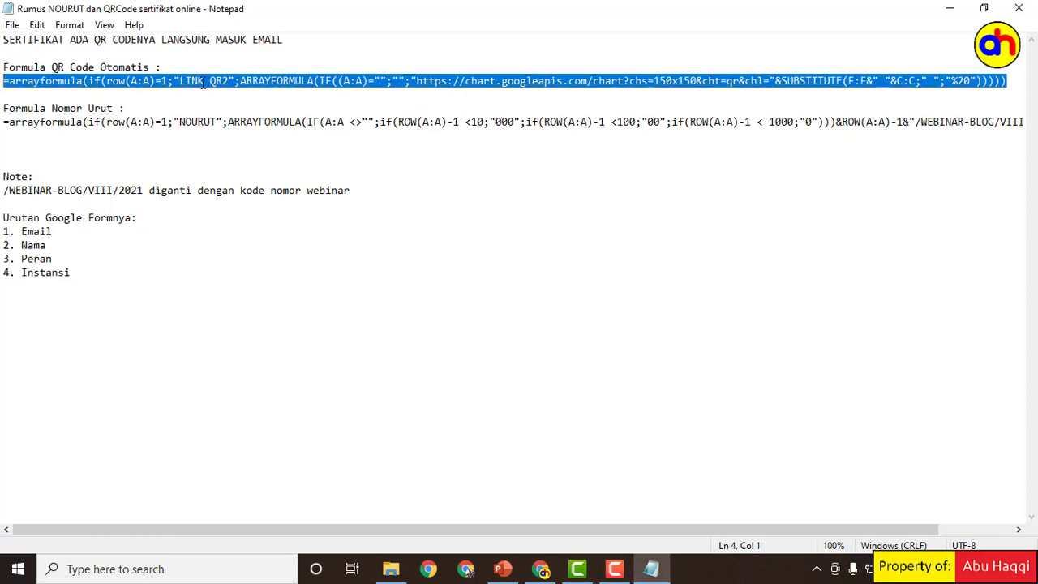
right_click(237, 83)
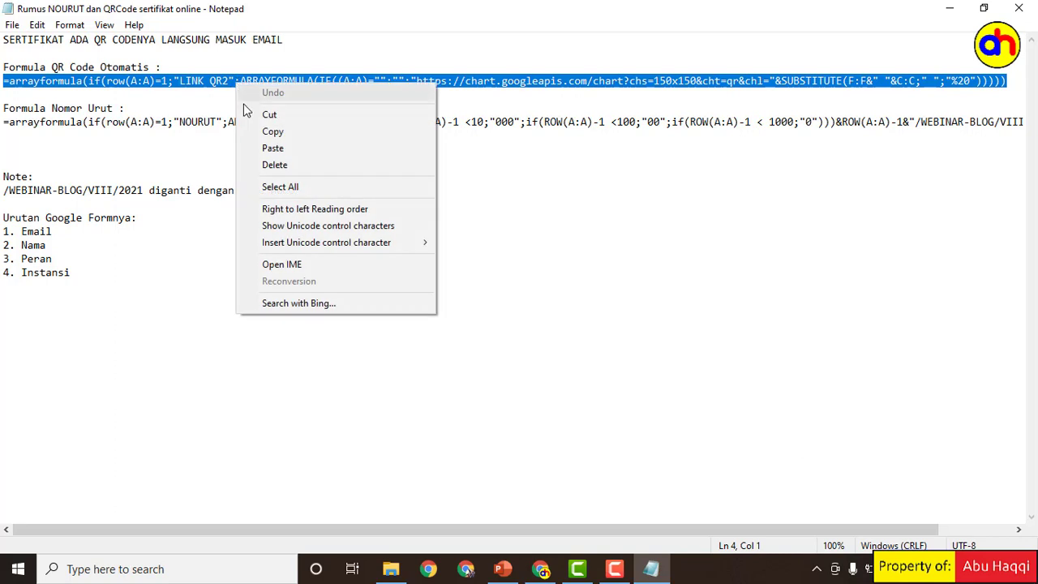
click(294, 132)
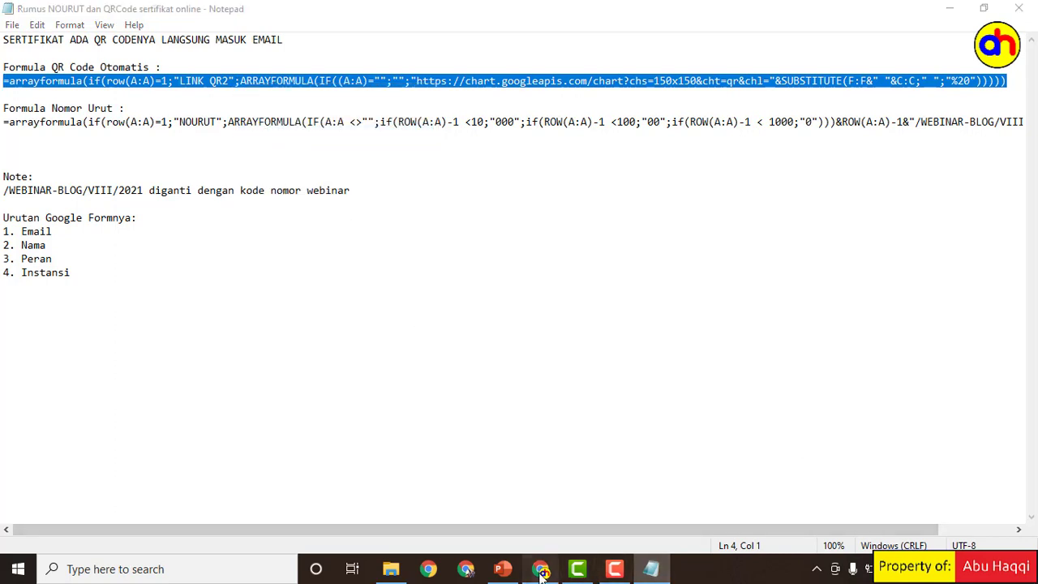
Step: Paste the QR code formula into G1 for the LINK QR2 column, then switch to the Drive folder tab
click(540, 568)
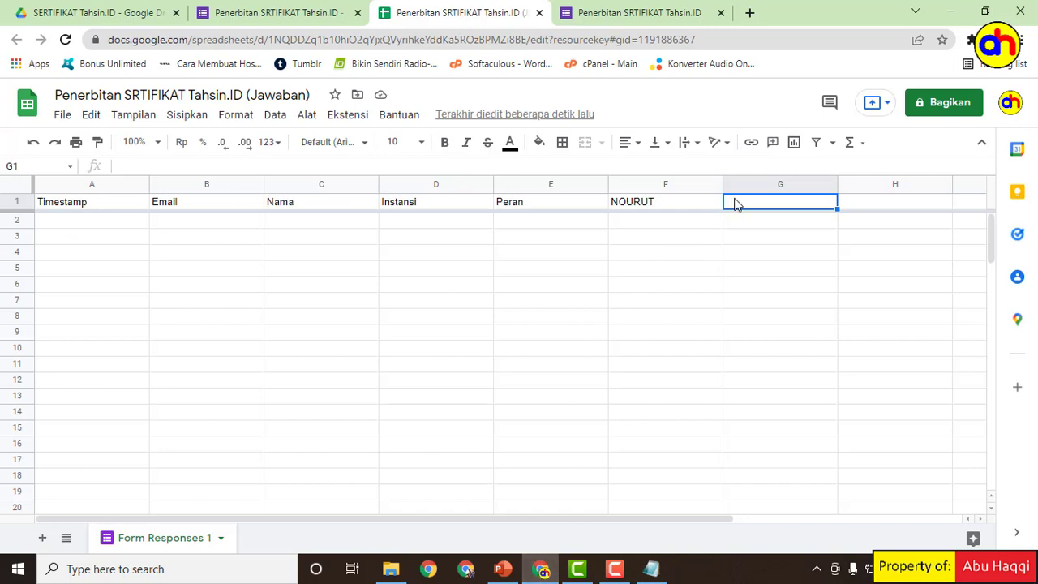
key(ctrl+v)
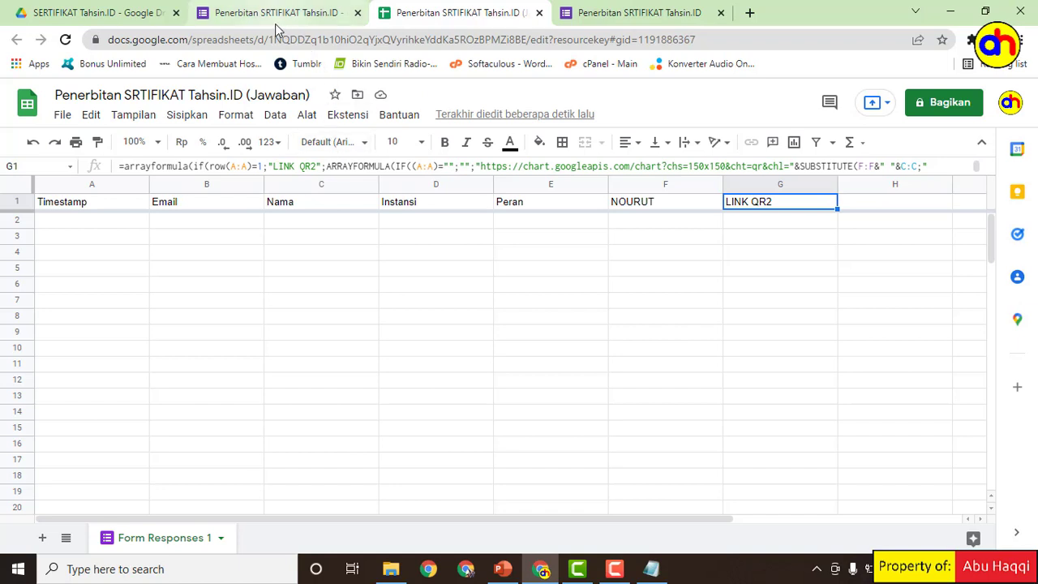
click(118, 18)
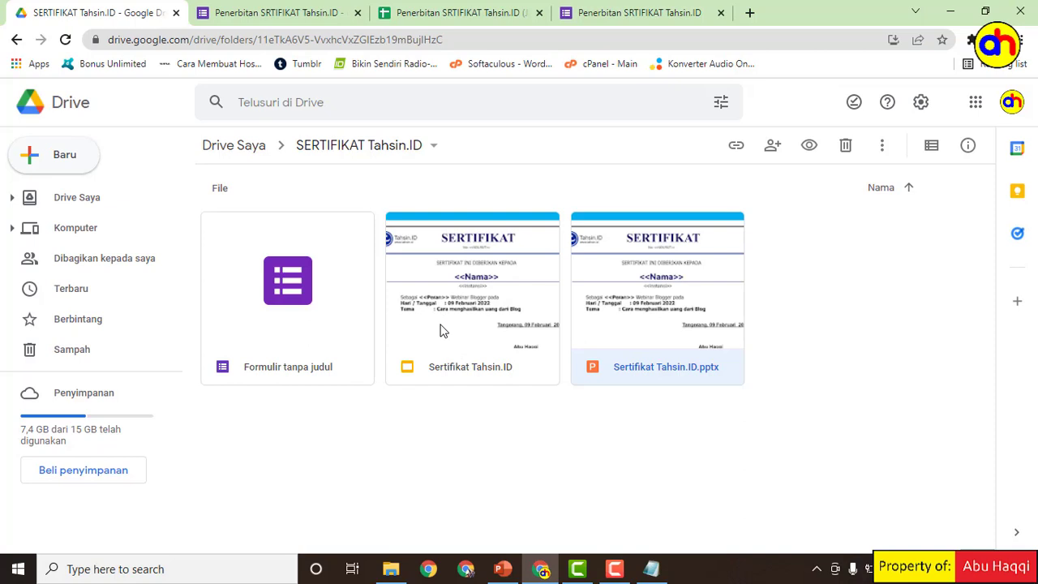
Step: On the response sheet, show the Autocrat submenu under the Ekstensi menu
click(446, 14)
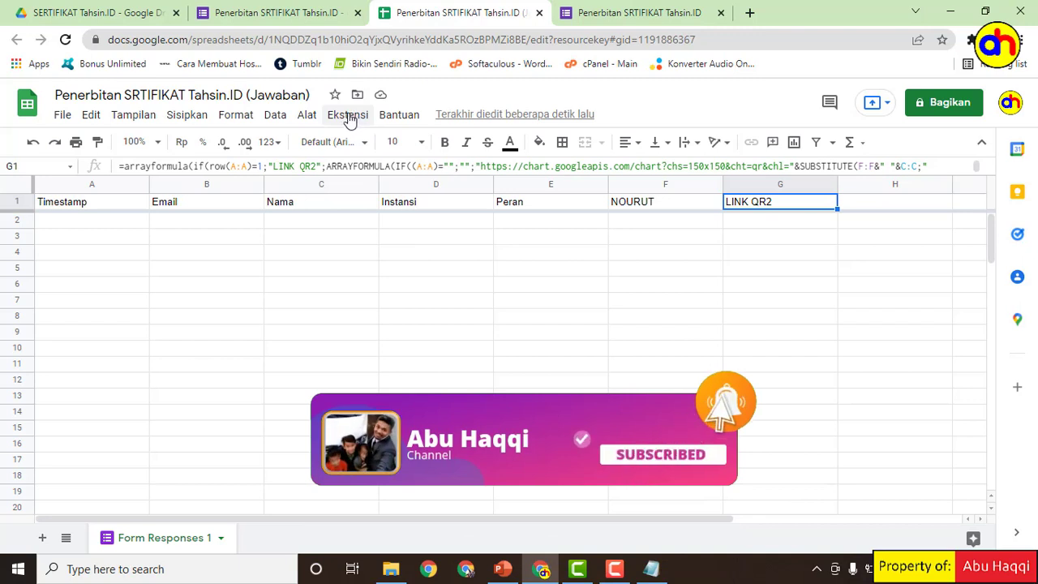
click(349, 116)
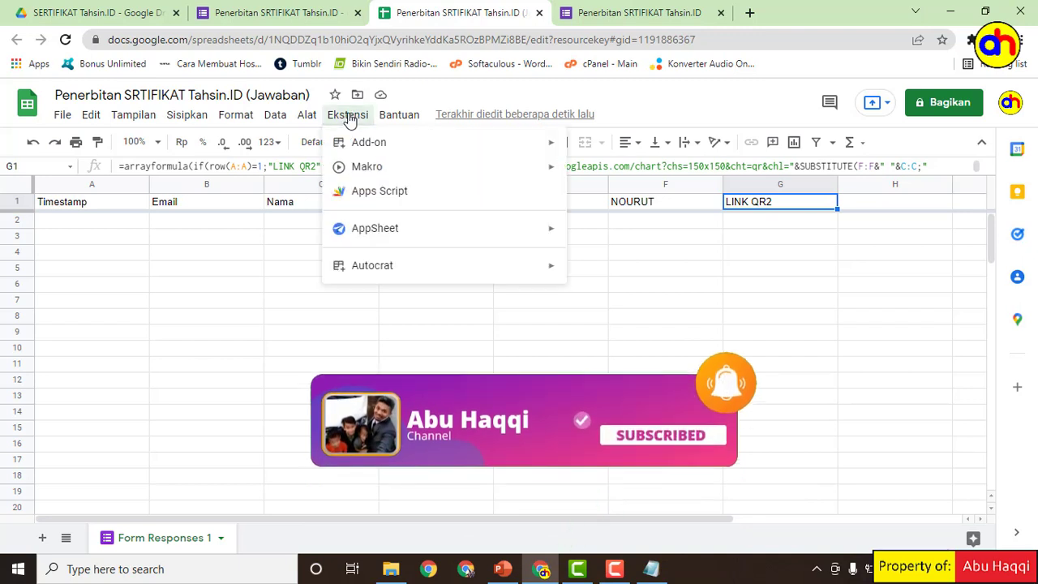
mouse_move(376, 269)
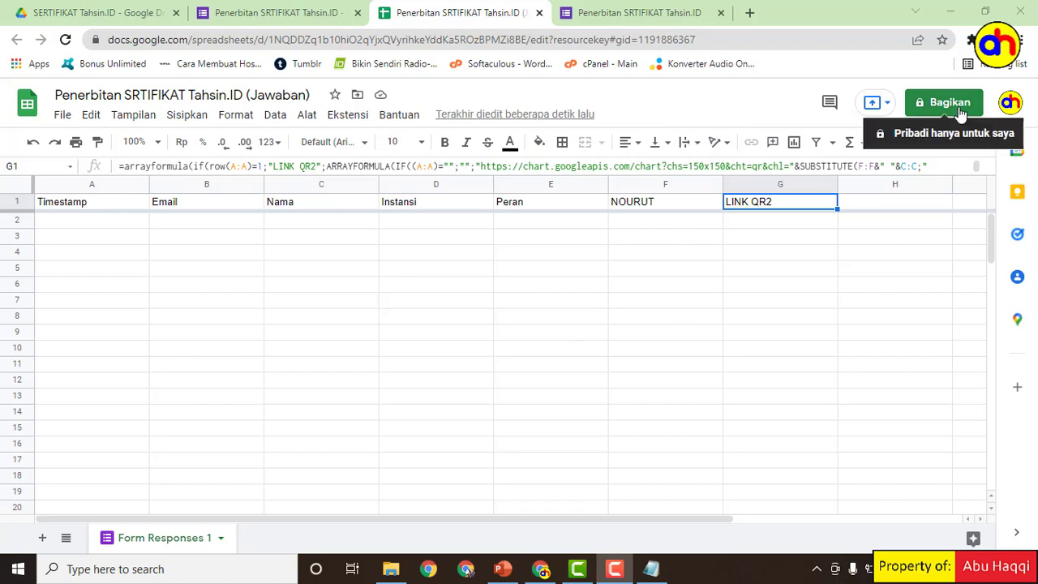
click(337, 116)
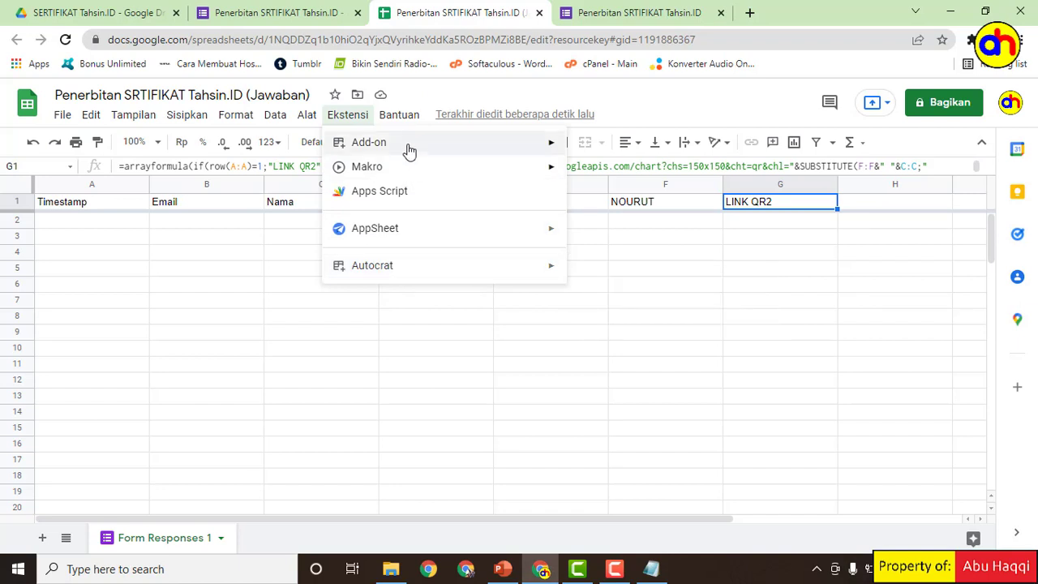
mouse_move(408, 144)
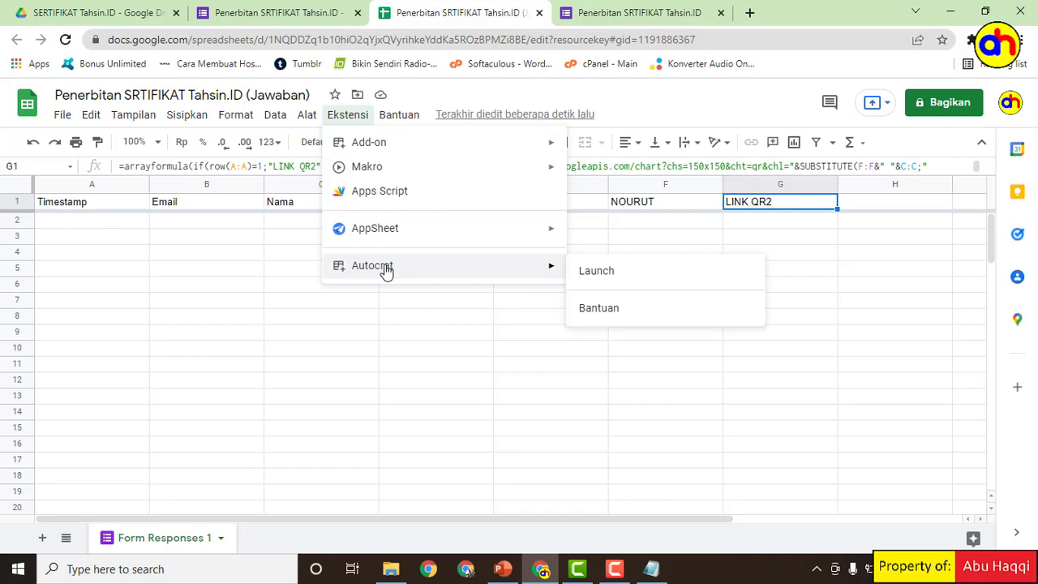
Step: Launch AutoCrat and create a new merge job named 'SERTIFIKAT Tahsin.ID'
click(597, 272)
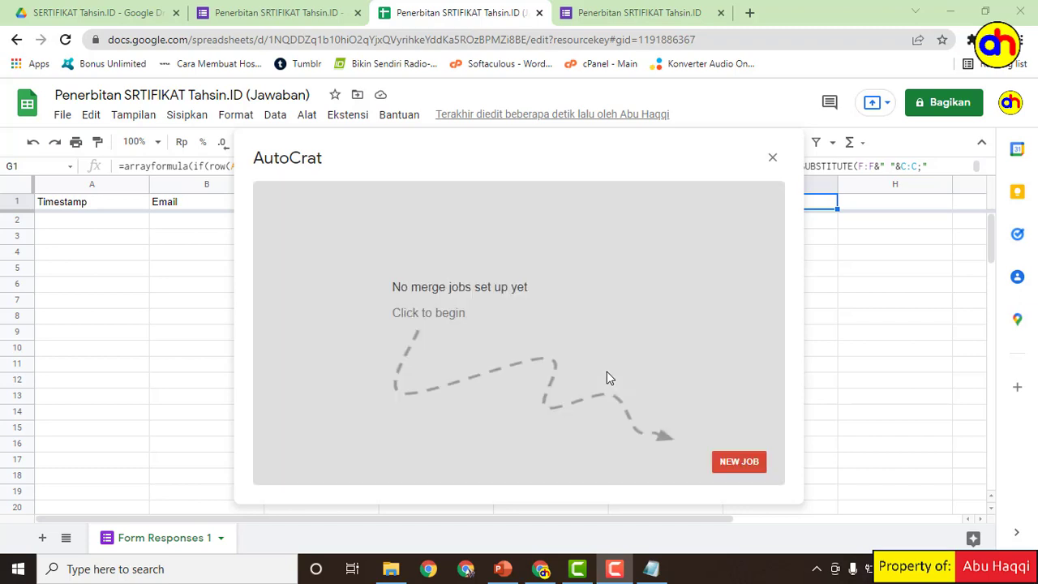
click(735, 463)
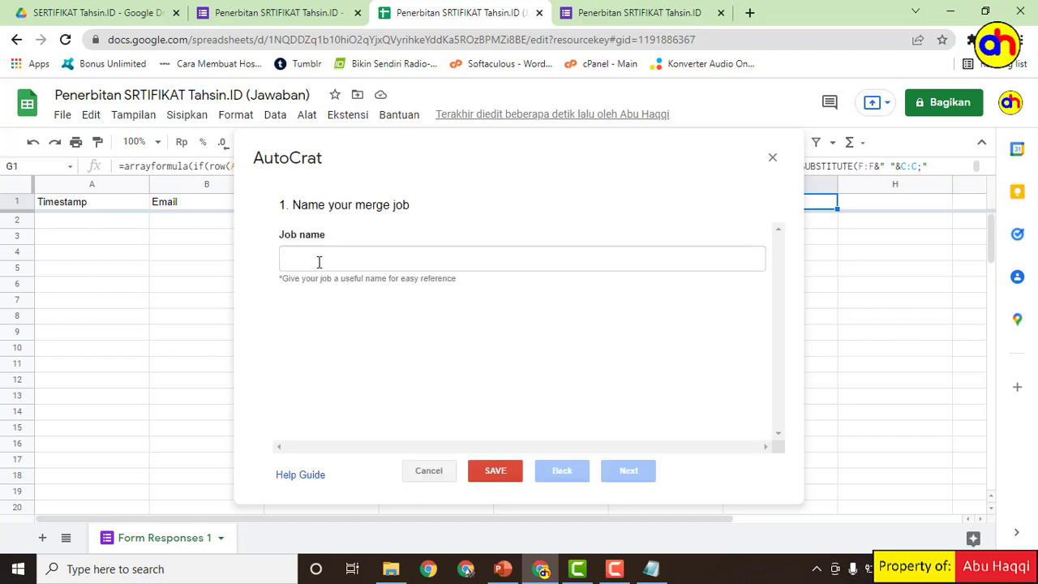
click(318, 260)
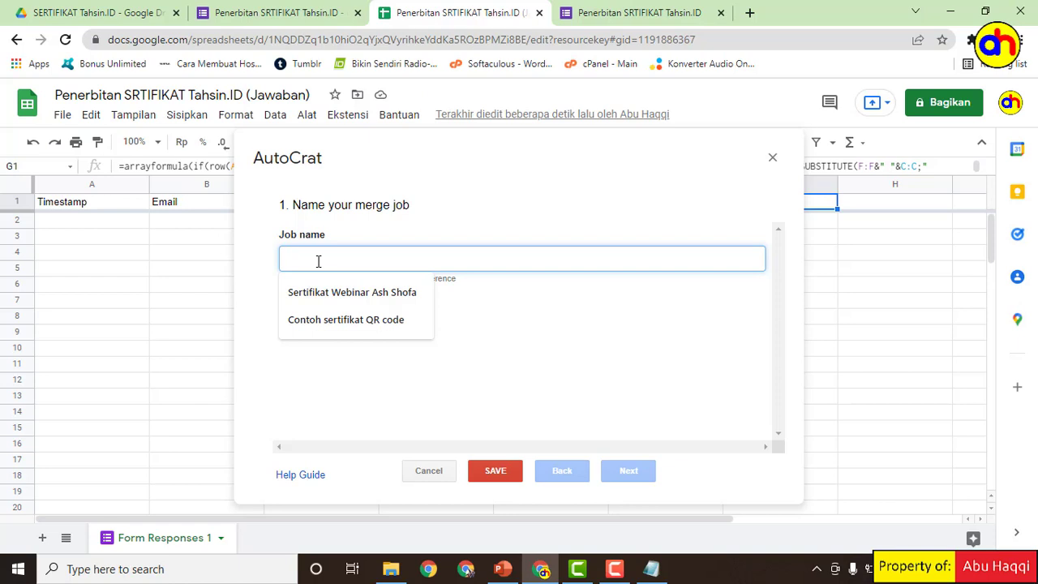
text(SERT)
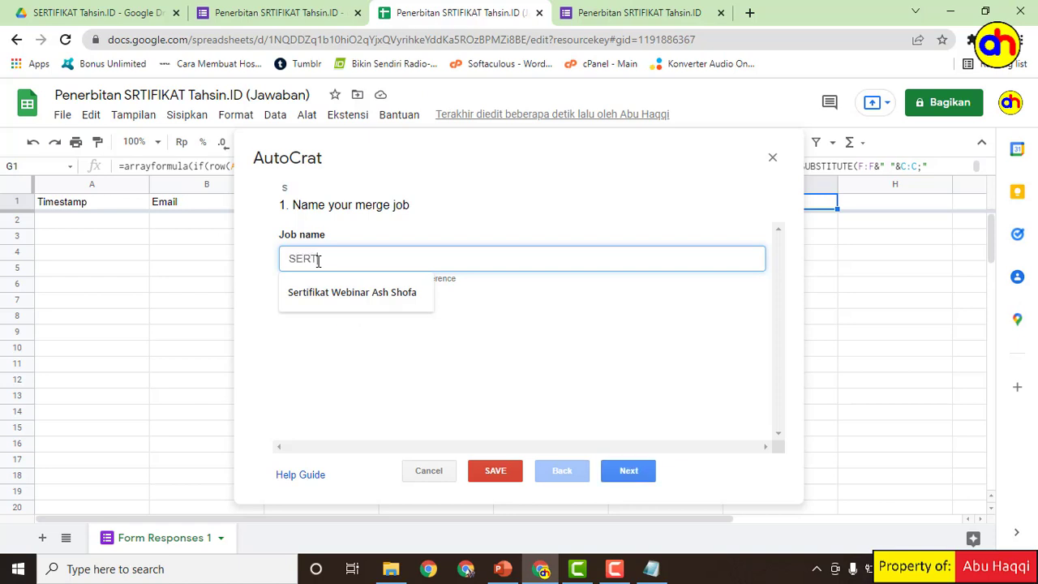
text(IFIKAT Tahsin)
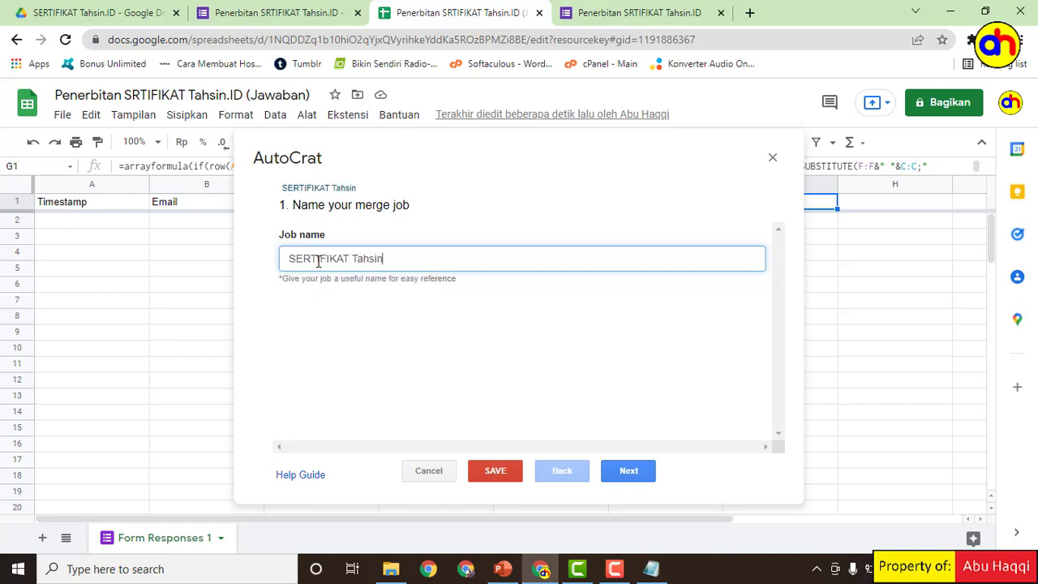
text(.iD)
key(BackSpace)
key(BackSpace)
click(628, 477)
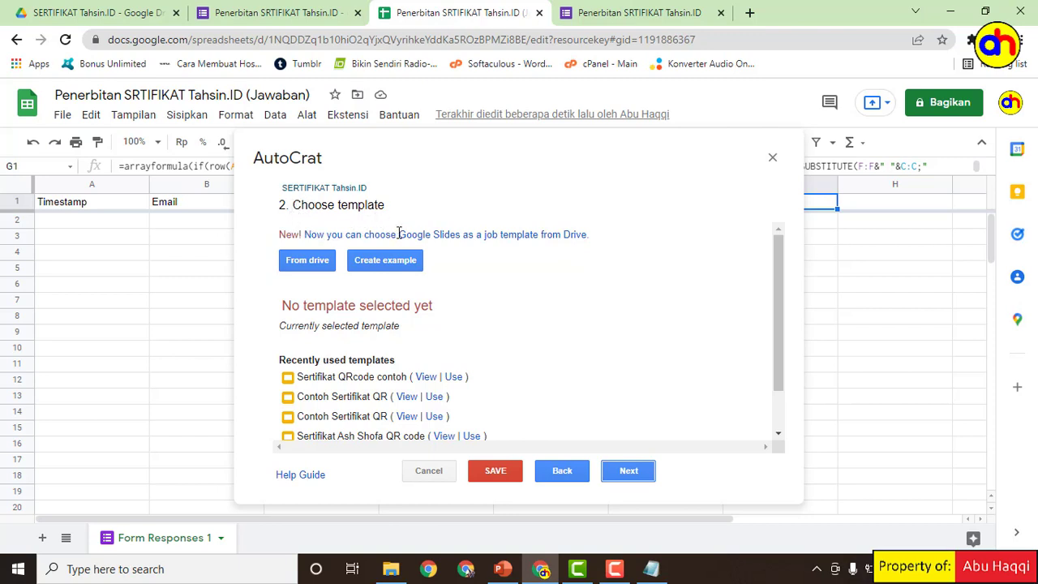
Step: Pick the Sertifikat Tahsin.ID slides file from Drive as the job's template and continue
click(309, 268)
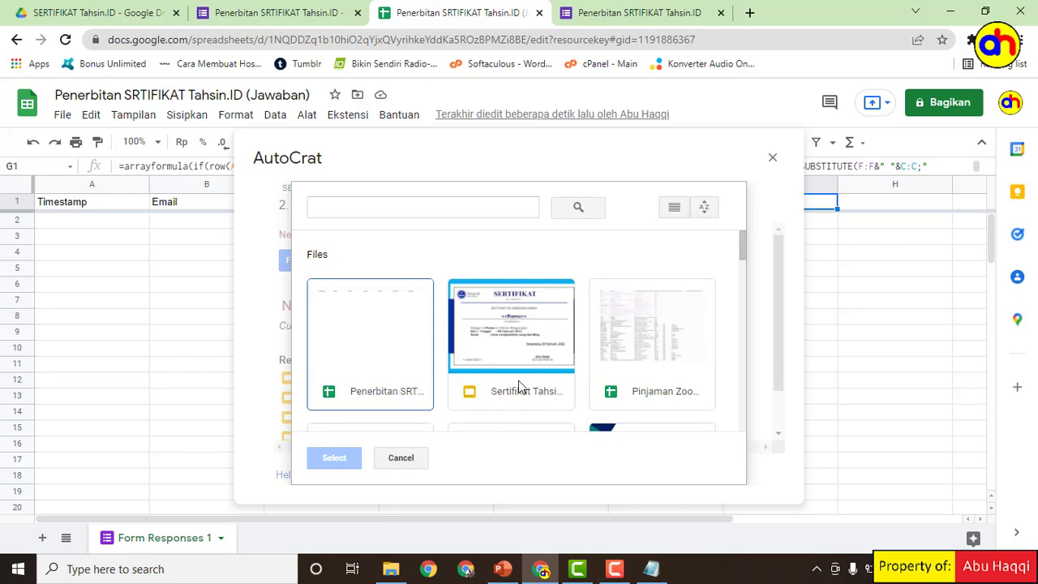
click(506, 316)
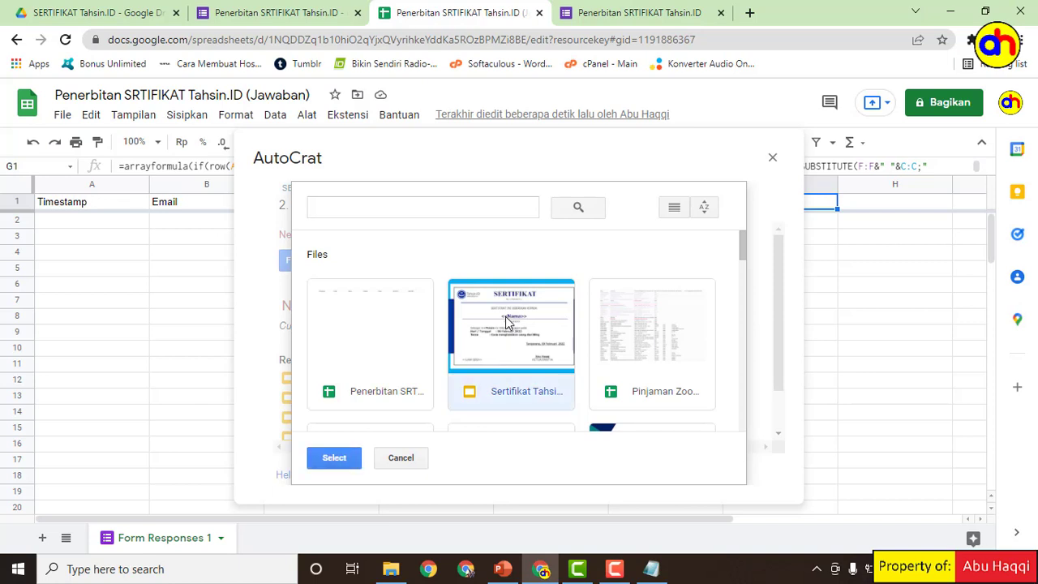
click(332, 459)
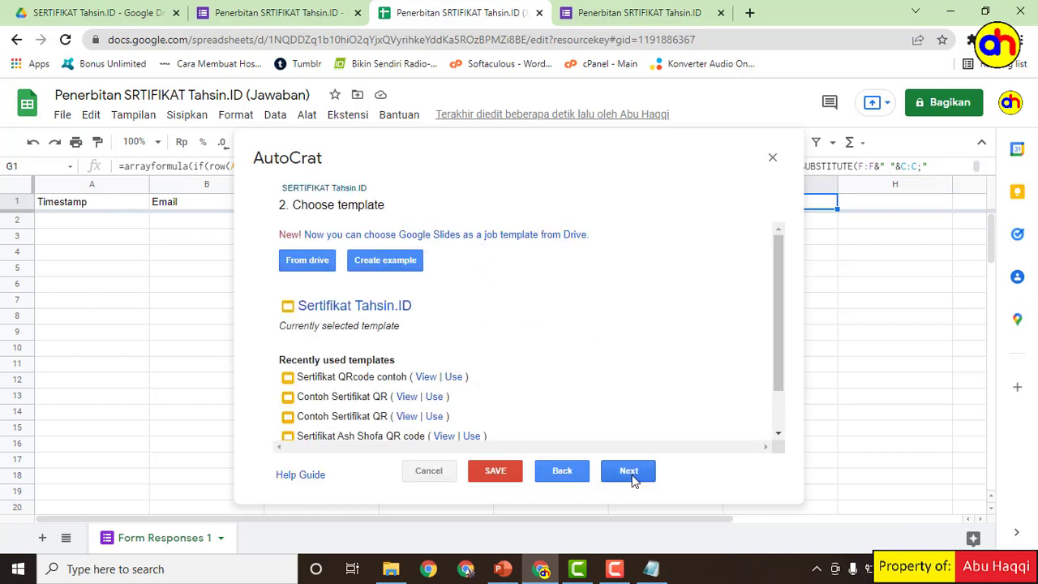
click(631, 473)
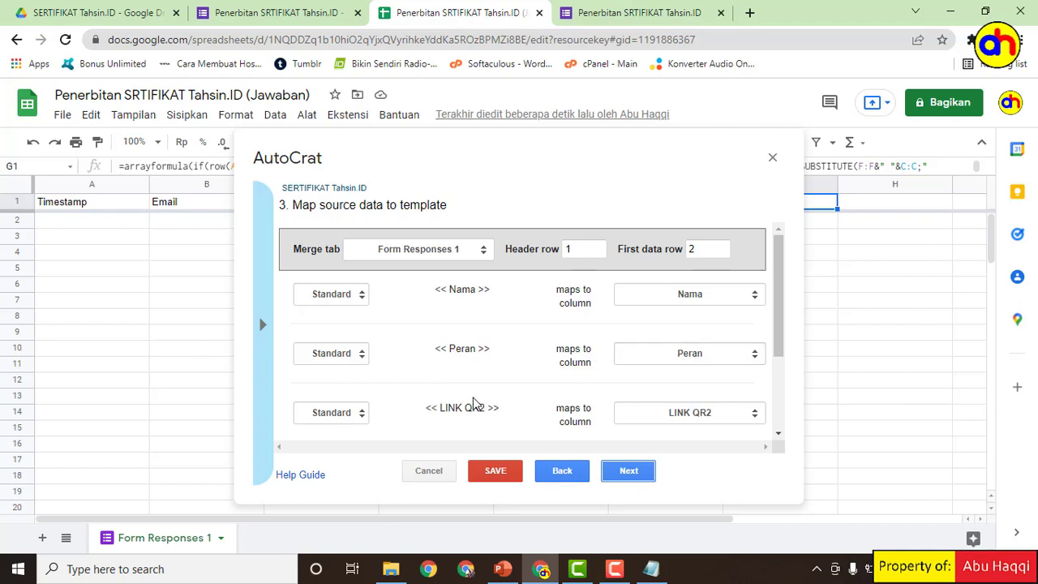
Step: Set the LINK QR2 tag's merge type to Image and continue
scroll(475, 404, down, 1)
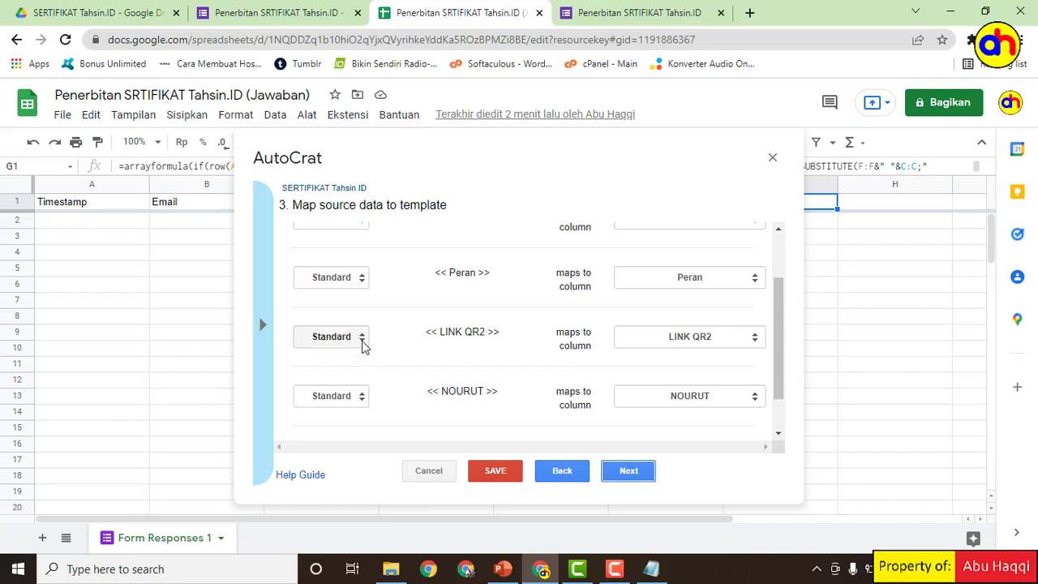
click(363, 347)
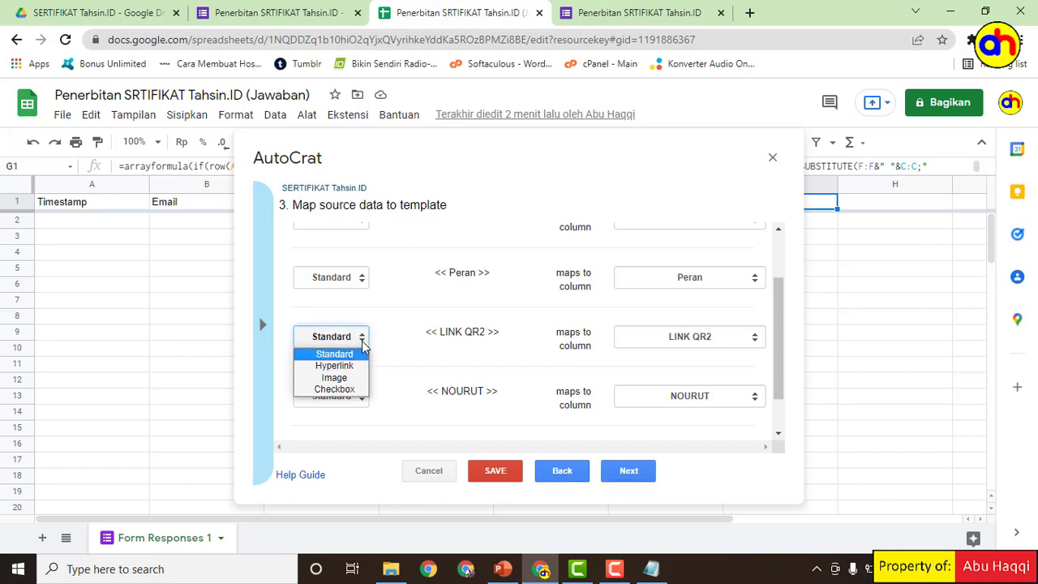
click(334, 378)
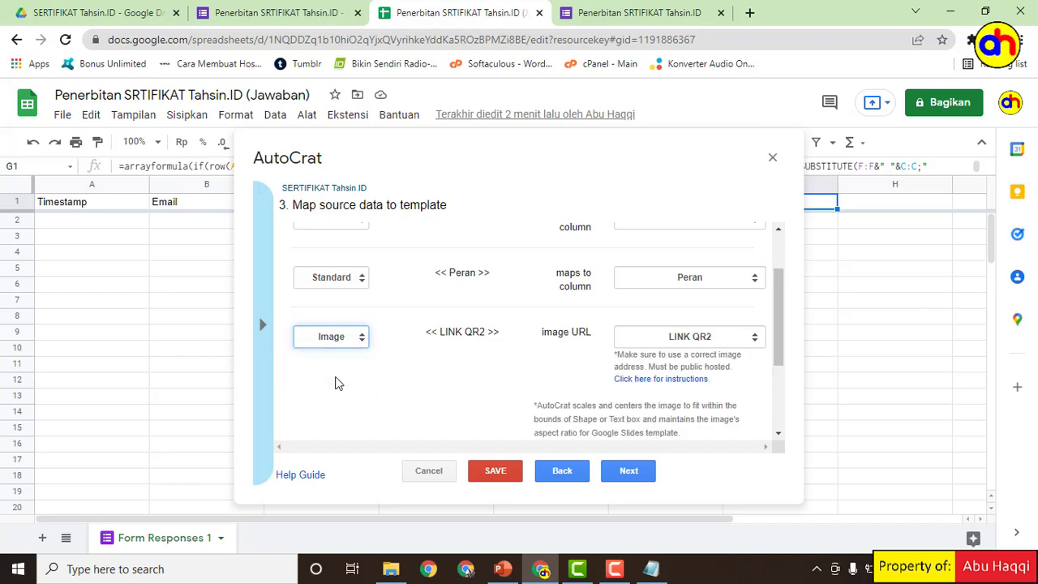
click(620, 471)
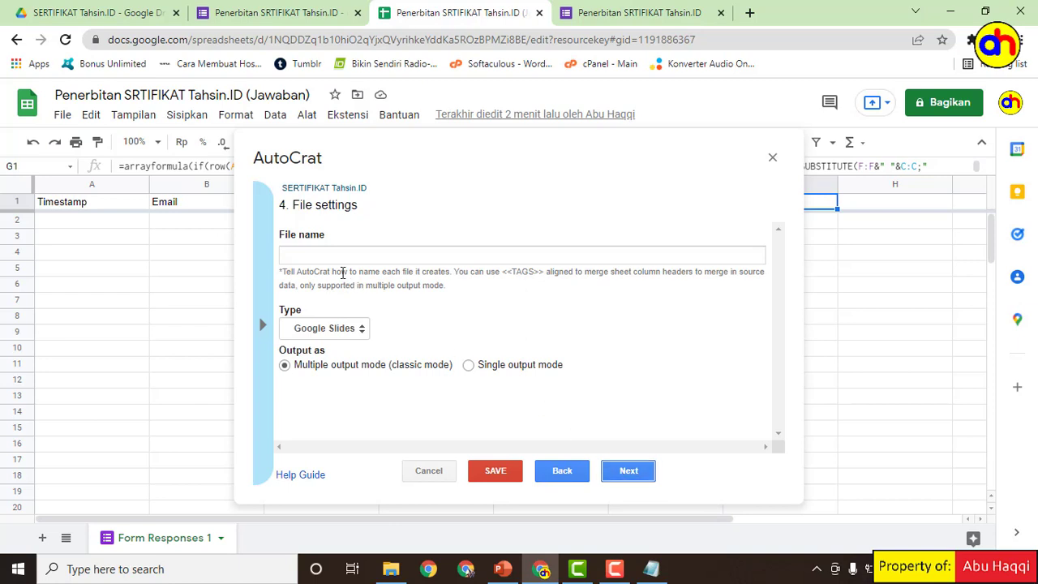
Step: Enter 'SERTIFIKAT Tahsin.ID <<Nama>>' as the output file name
click(328, 252)
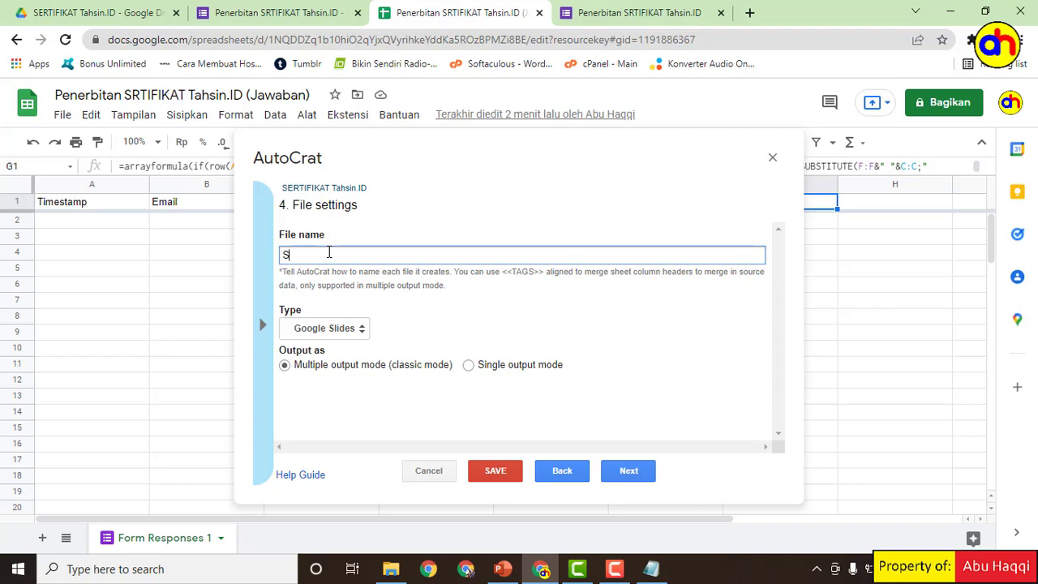
text(RT)
text(IFIKAT )
text(Tahsin>ID)
key(BackSpace)
key(BackSpace)
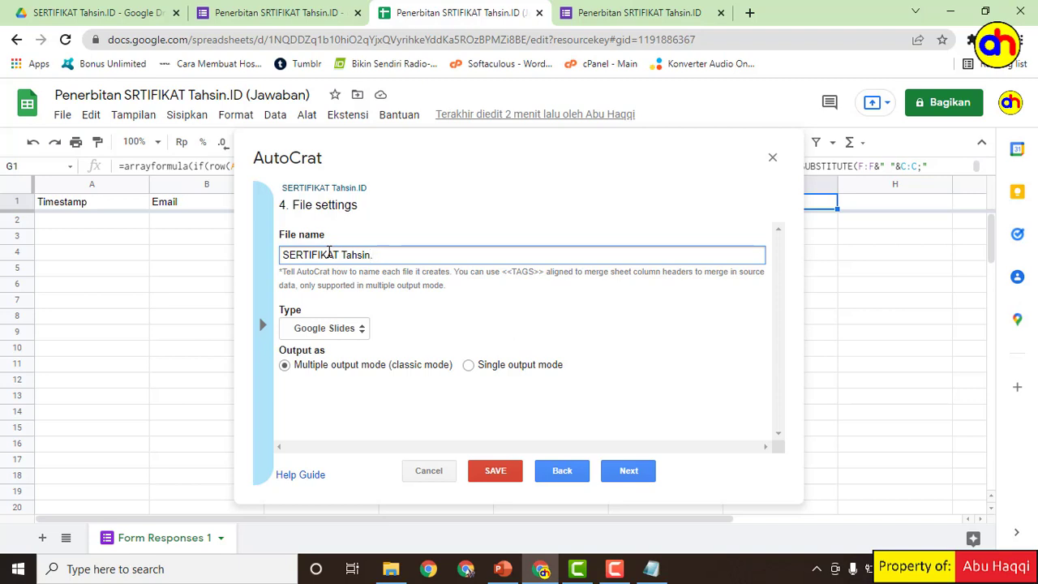
text(ID)
text(<<N)
text(ama>>)
Step: Change the output file type to PDF and continue to the destination folder step
click(362, 333)
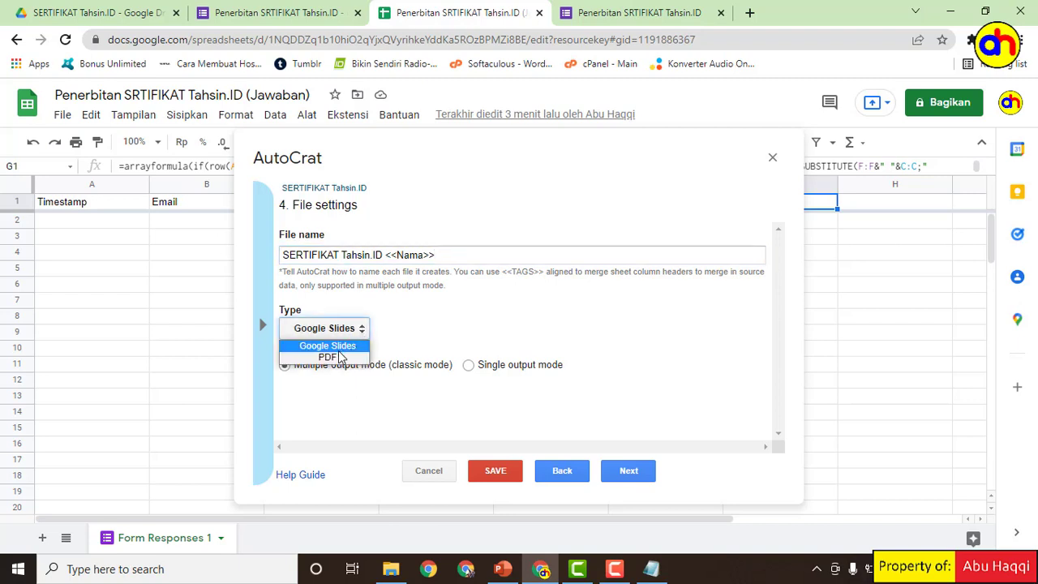
click(330, 357)
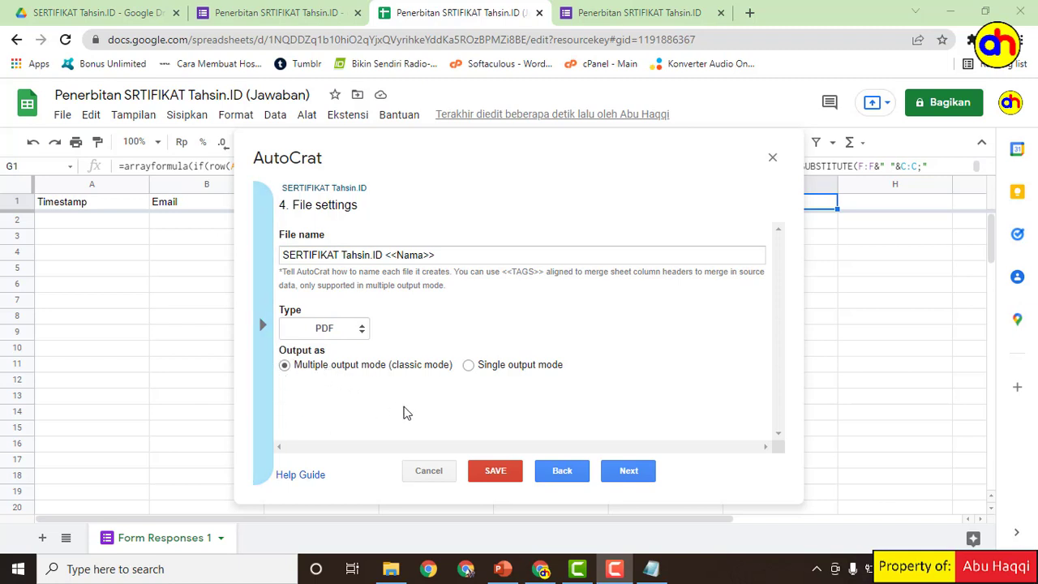
click(629, 475)
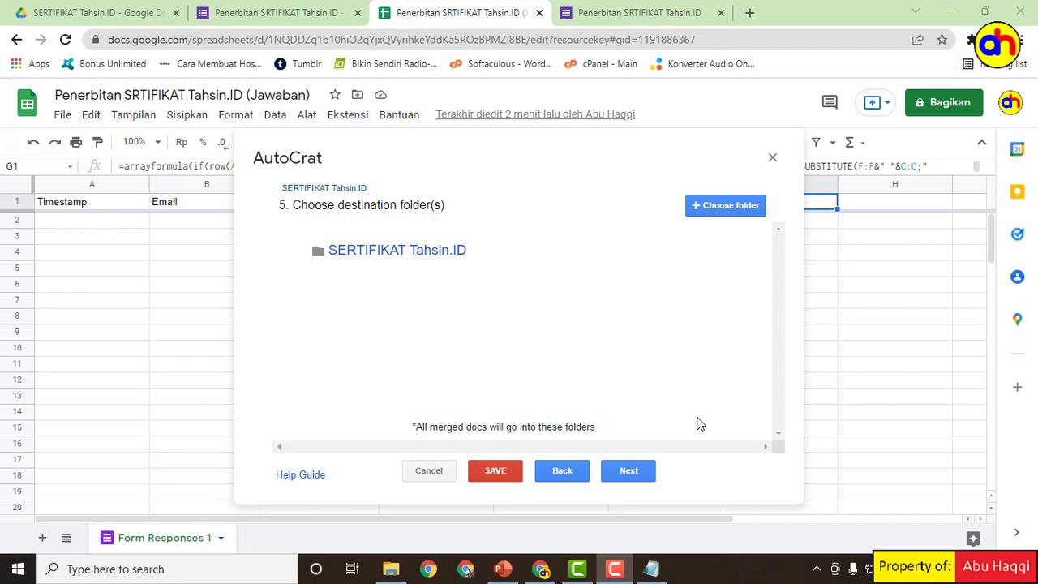
Step: Accept the destination folder, skip folder reference and merge conditions, and turn on sharing
click(635, 478)
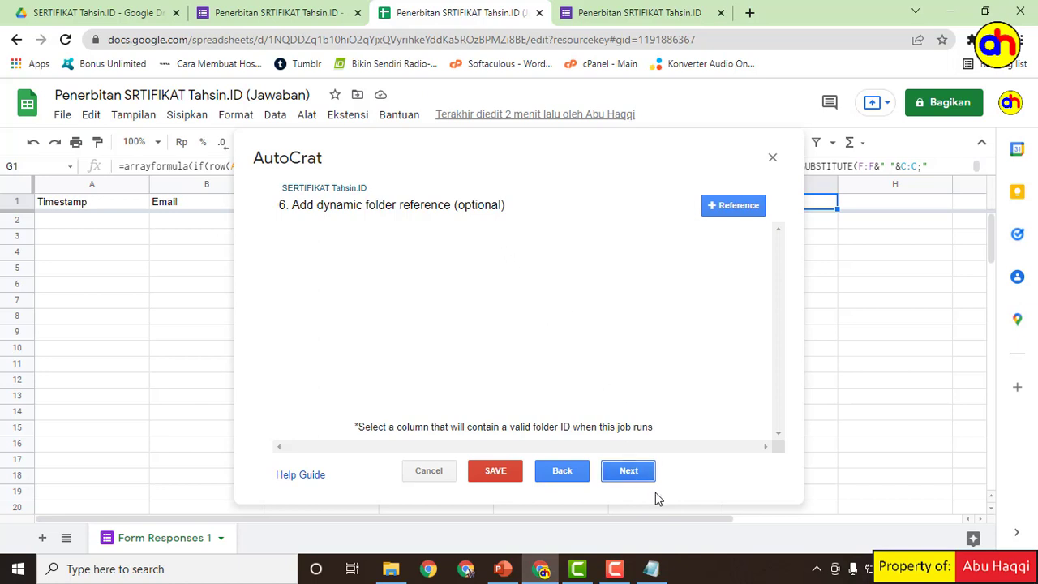
click(629, 474)
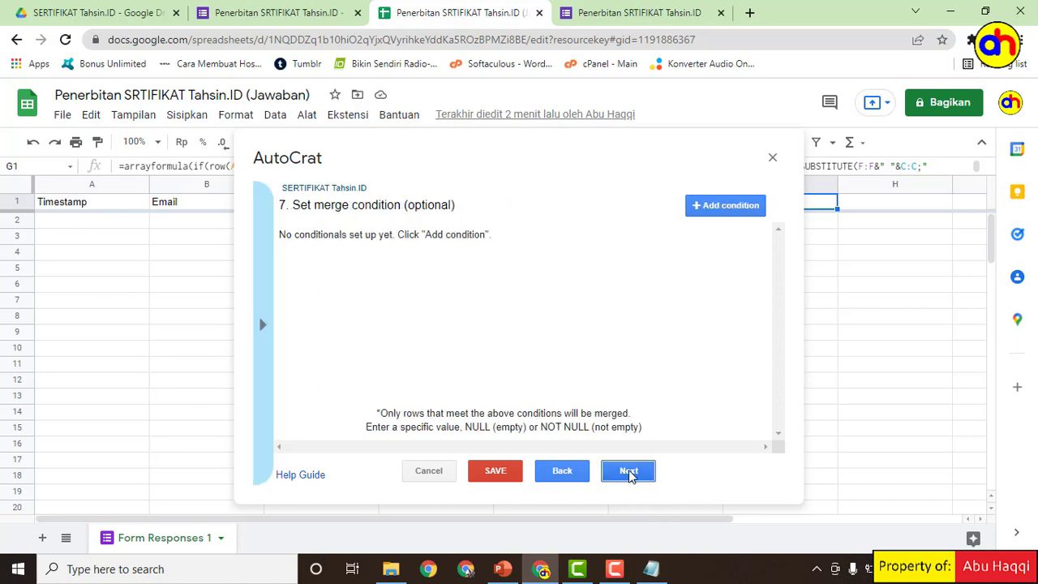
click(631, 473)
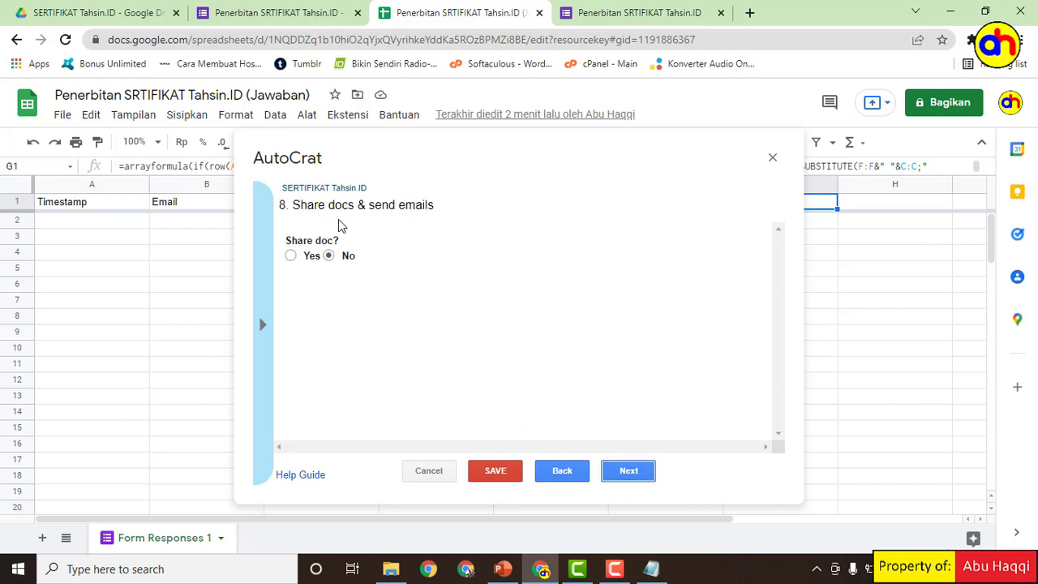
click(290, 255)
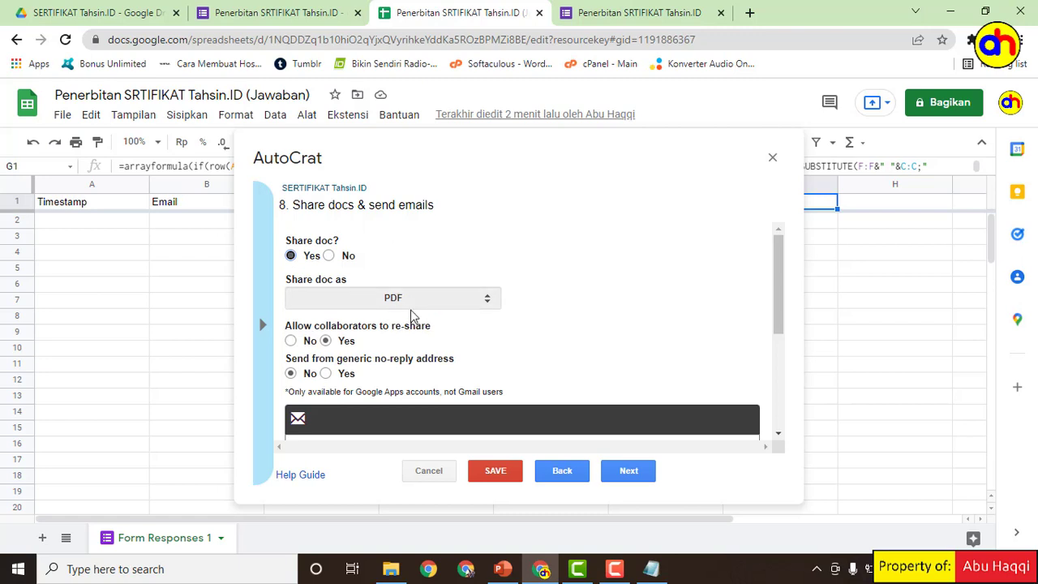
Step: Address the email to <<Email>> with subject 'SERTIFIKAT Tahsin.ID'
scroll(375, 317, down, 3)
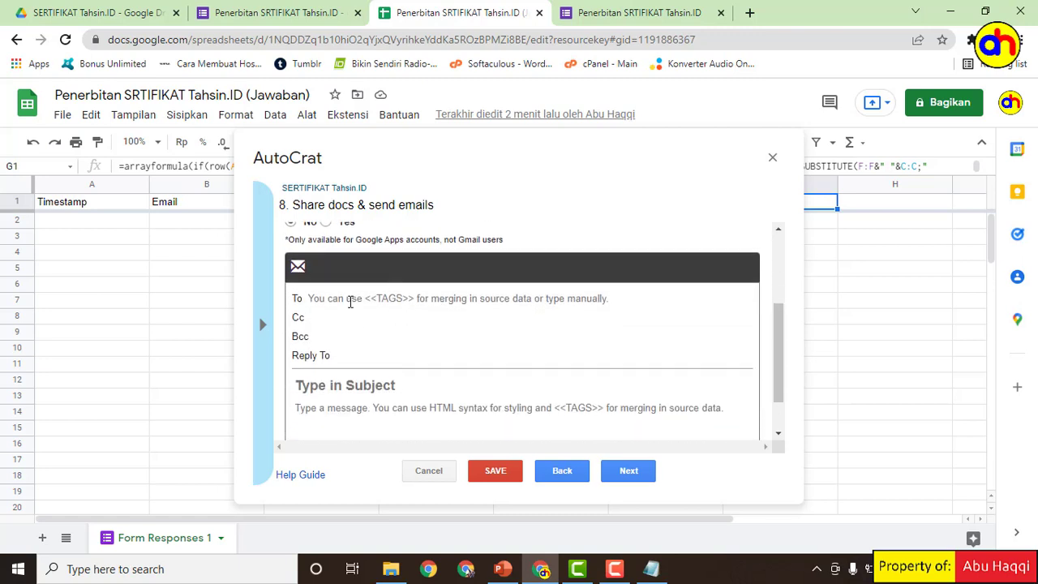
click(350, 298)
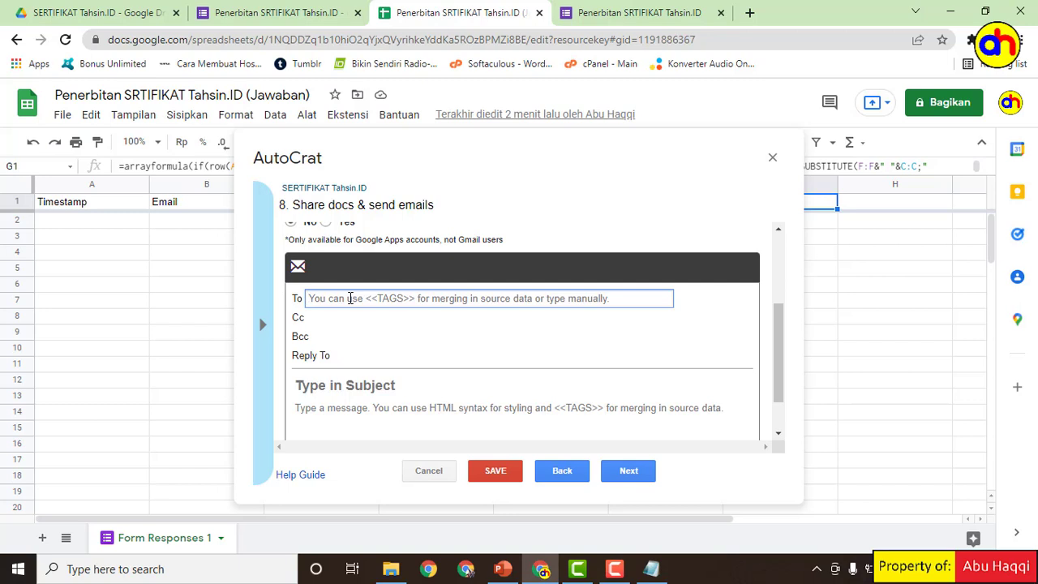
text(<<Email>)
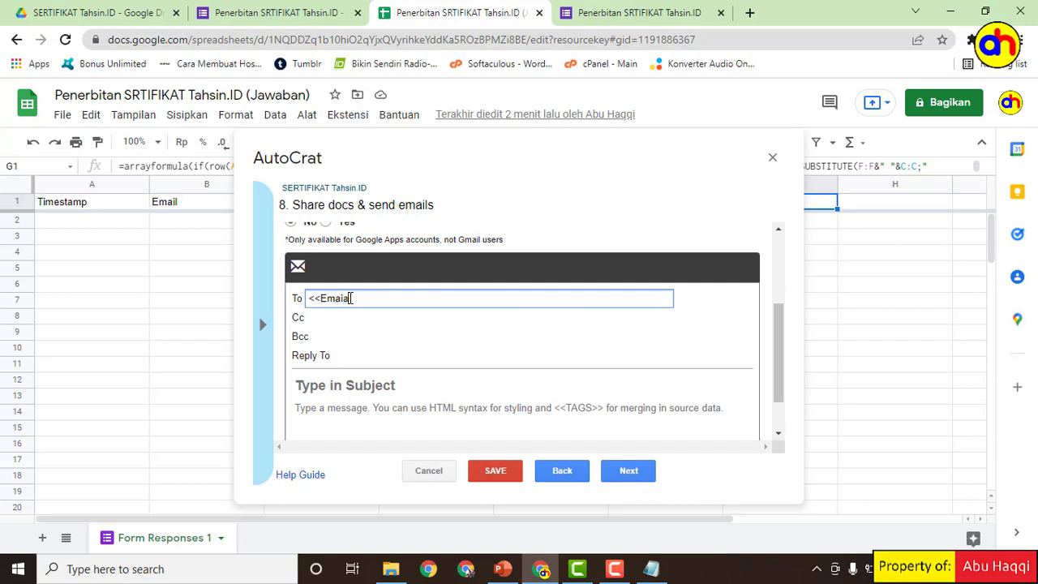
key(BackSpace)
text(l>>)
click(369, 387)
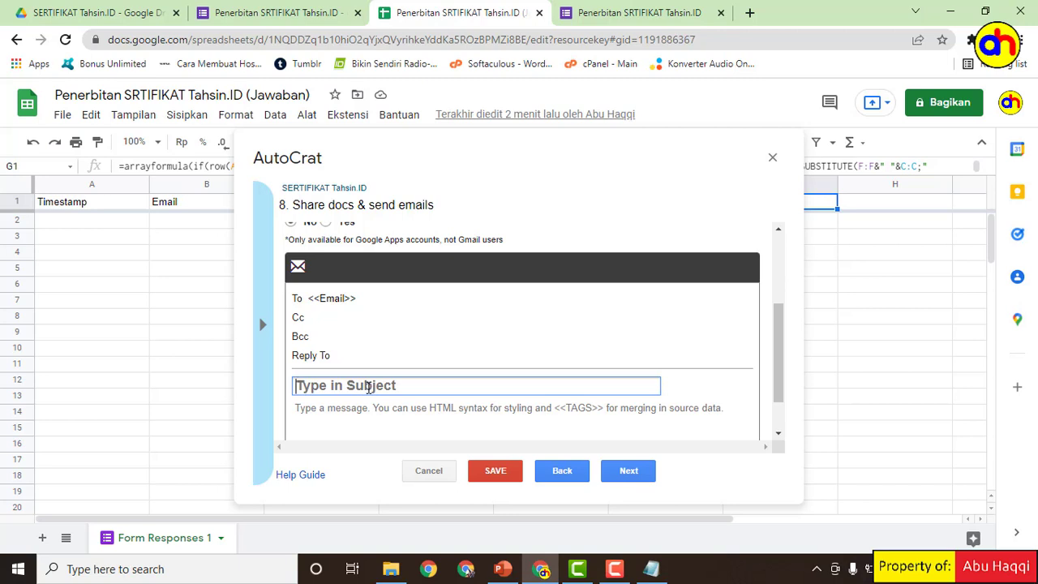
text(SERTIFIKAT Tahsin.ID)
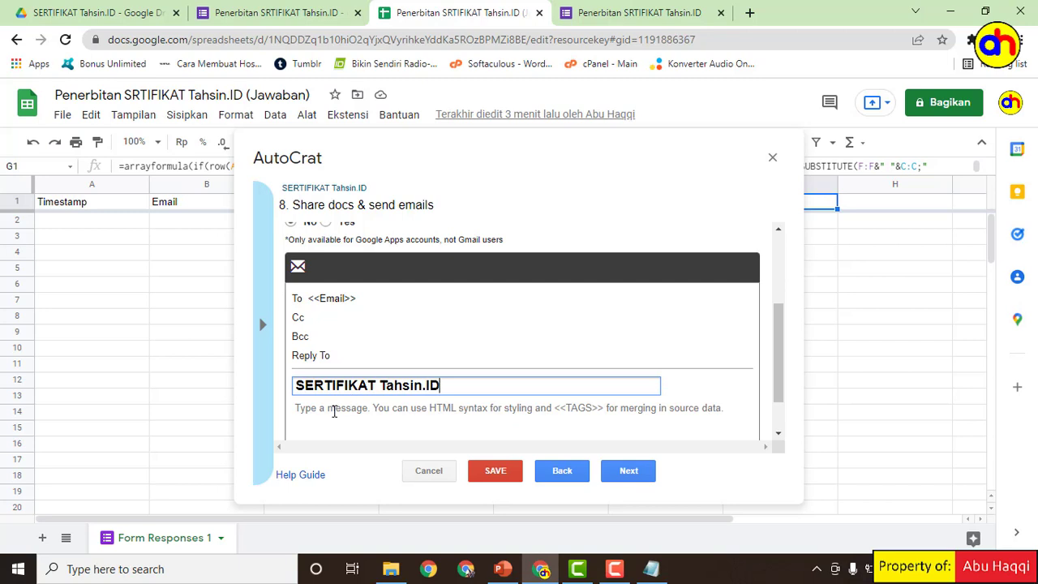
click(333, 411)
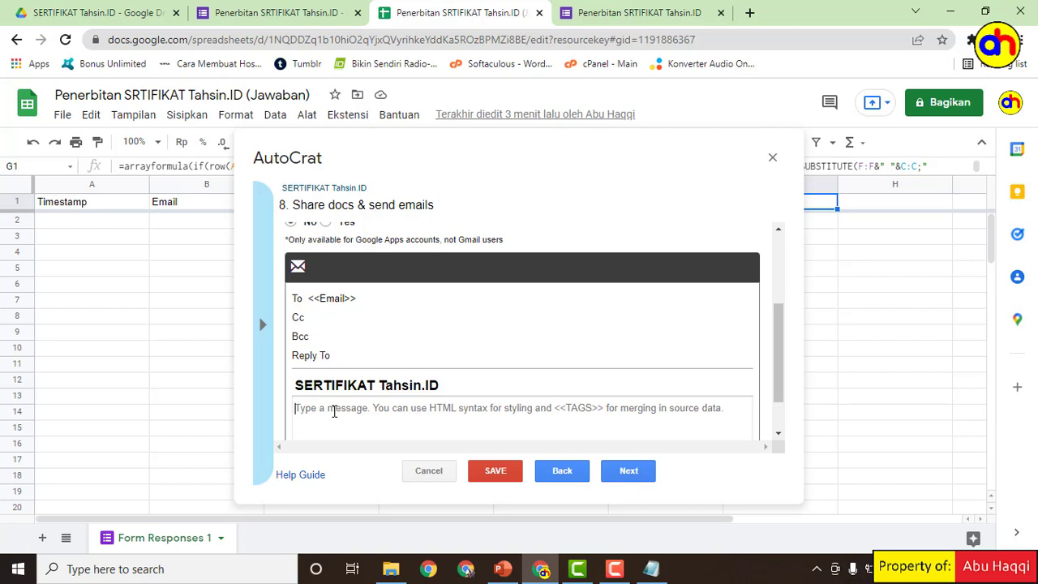
Step: Write the message line 'Terkirim Sertifikat Tahsin.ID a/n <<Nama>>' in the email body
scroll(335, 410, down, 2)
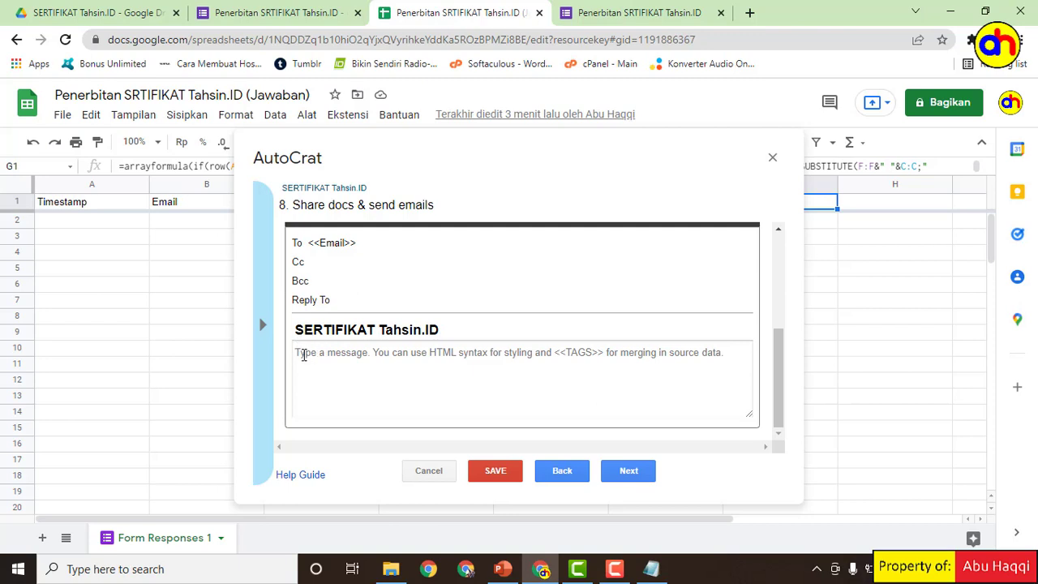
text(T)
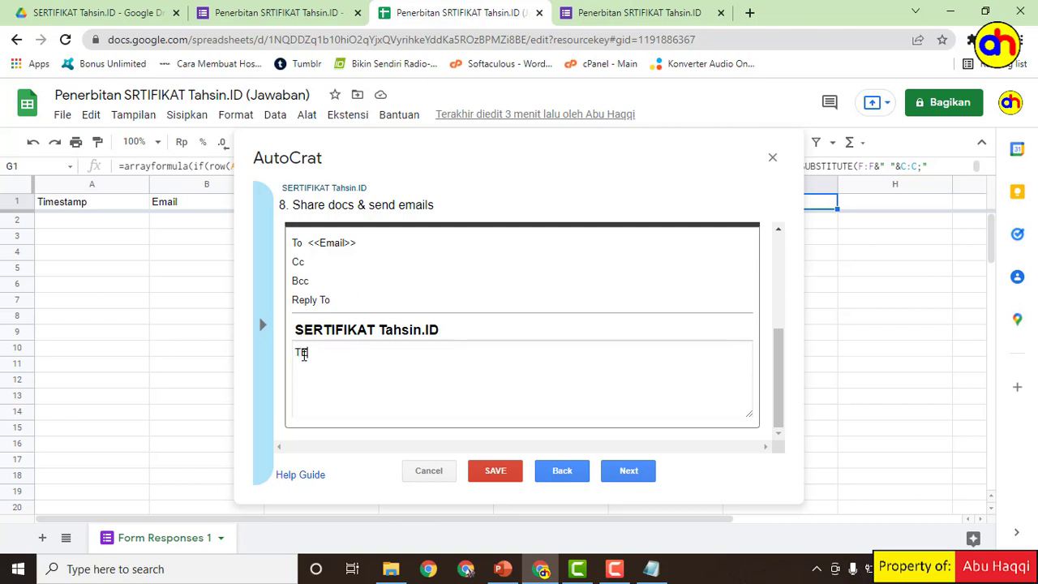
text(erkirim Sertifikat Tahsin)
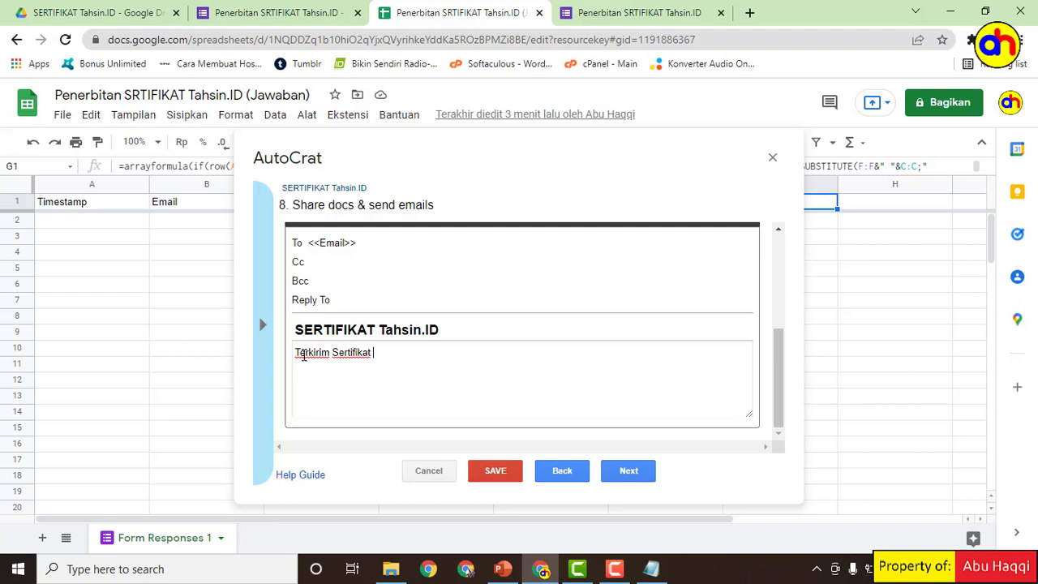
text(>)
key(BackSpace)
text(.ID)
text( <<)
key(BackSpace)
key(BackSpace)
key(BackSpace)
text(a/n <<Nam)
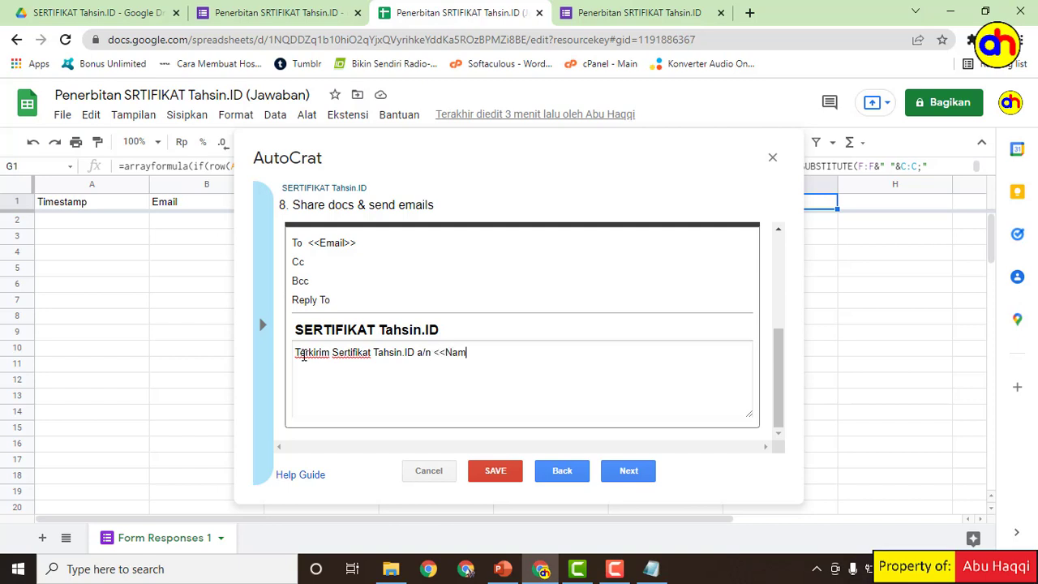
text(a>>)
Step: Add 'Terima kasih' and the sender's name as closing lines
key(Return)
key(Return)
key(Return)
key(Return)
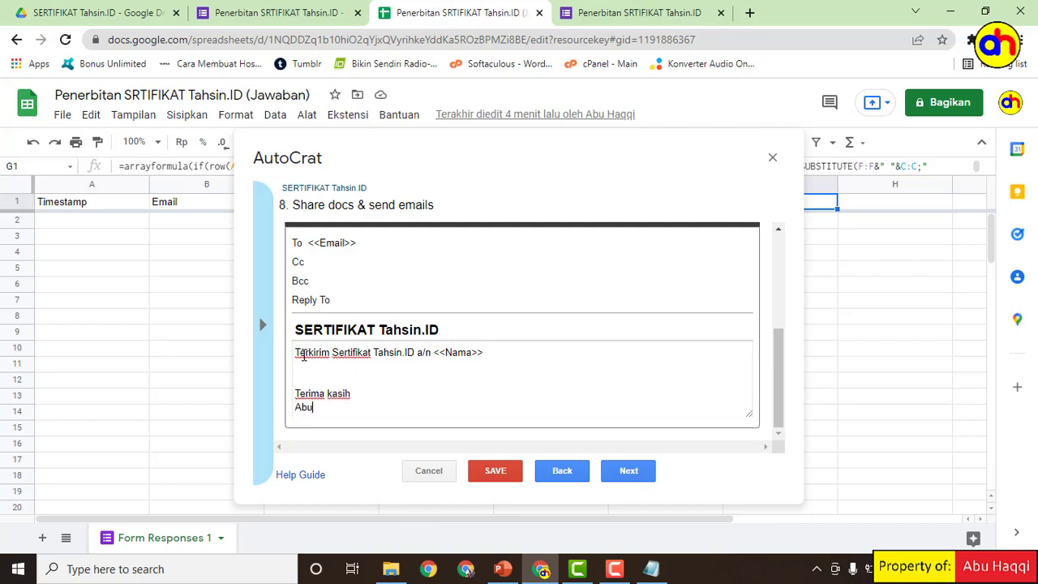
Step: Enable and confirm the run-on-form-submit trigger, save the job, and close AutoCrat
click(627, 472)
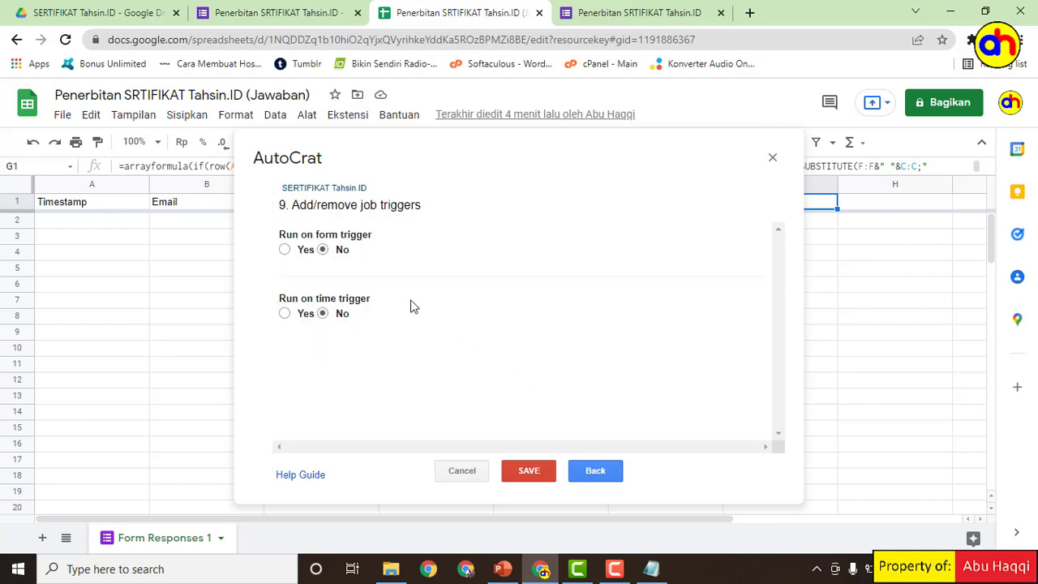
click(285, 250)
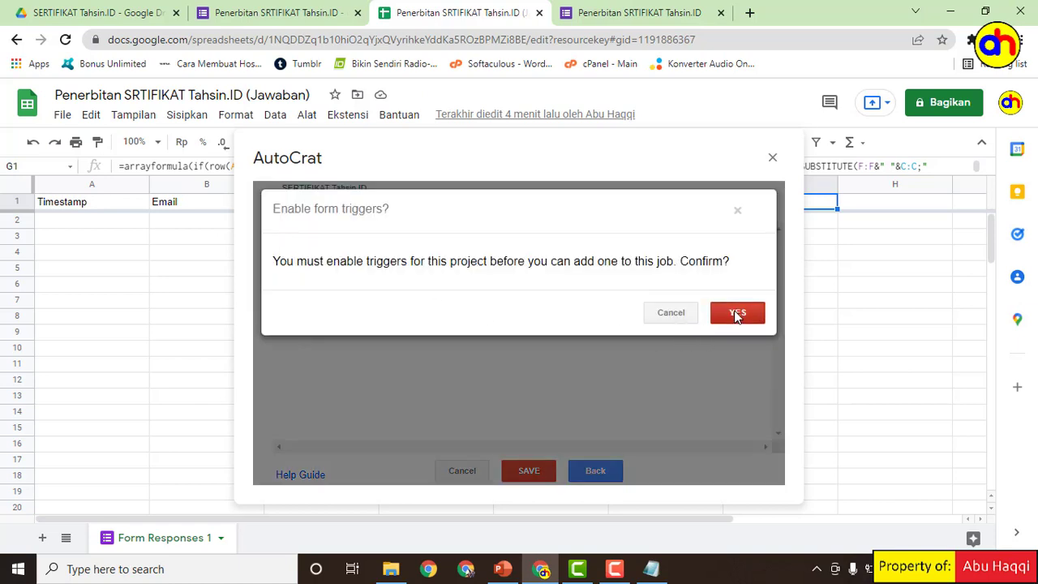
click(735, 312)
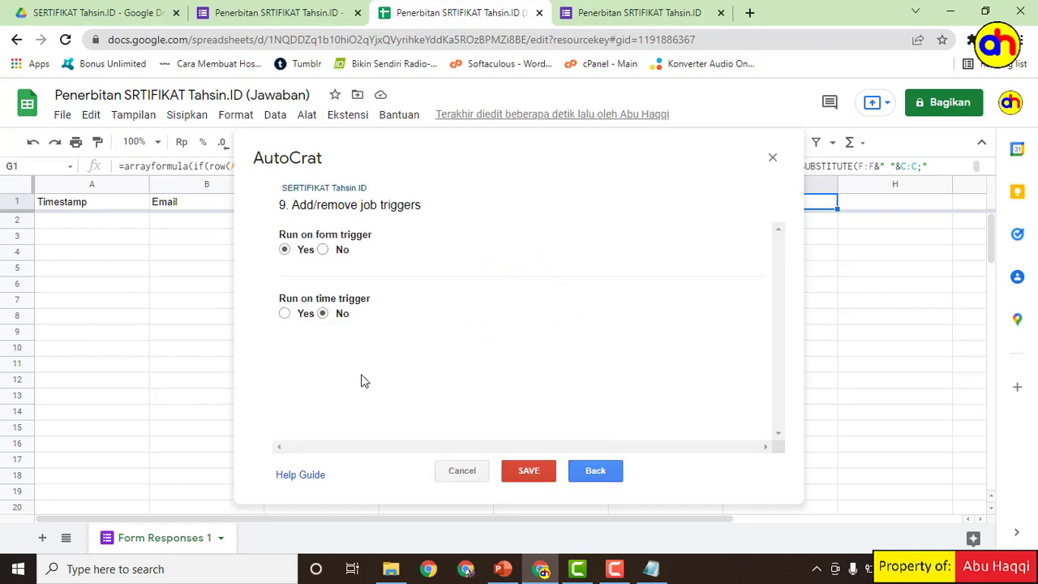
click(530, 472)
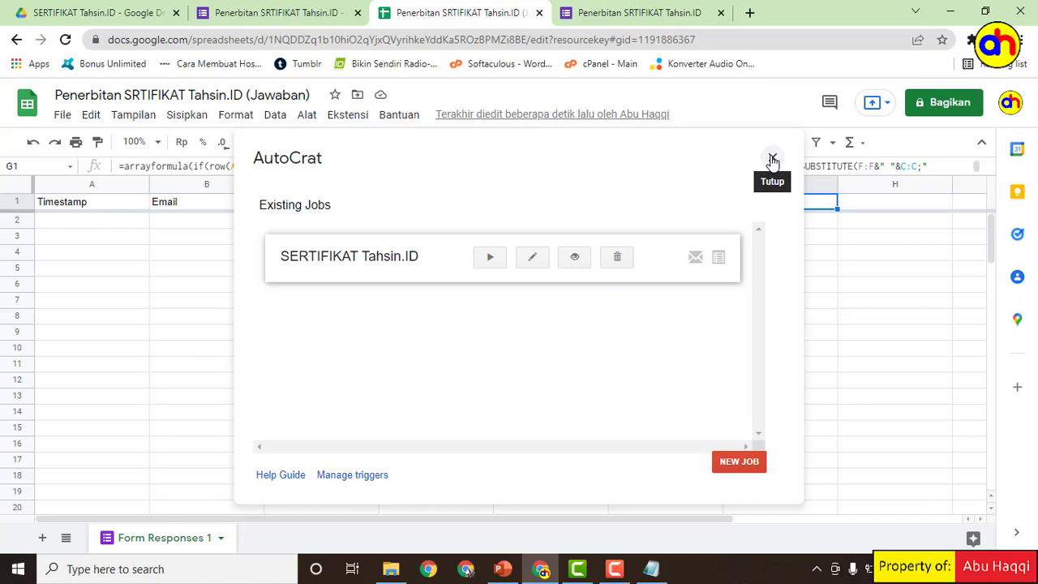
click(772, 159)
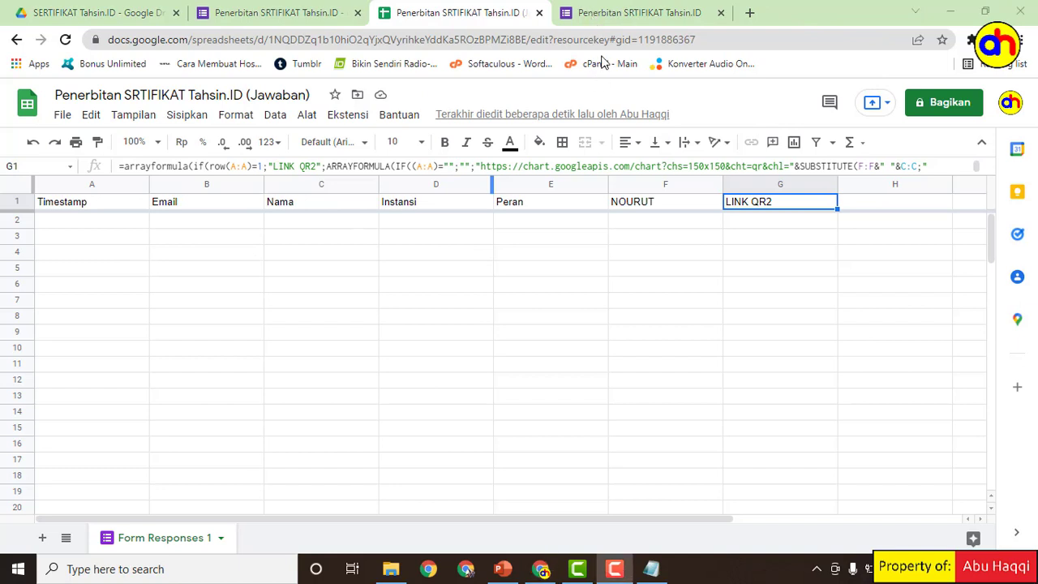
Step: On the live form, enter the respondent's email, name, and institution 'Blogger Tangerang'
click(614, 13)
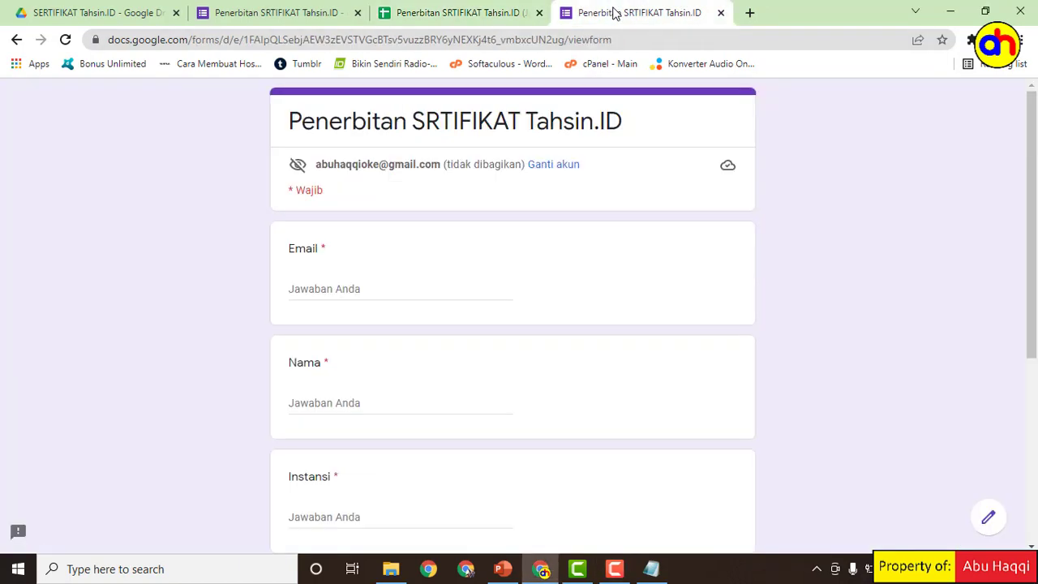
click(326, 290)
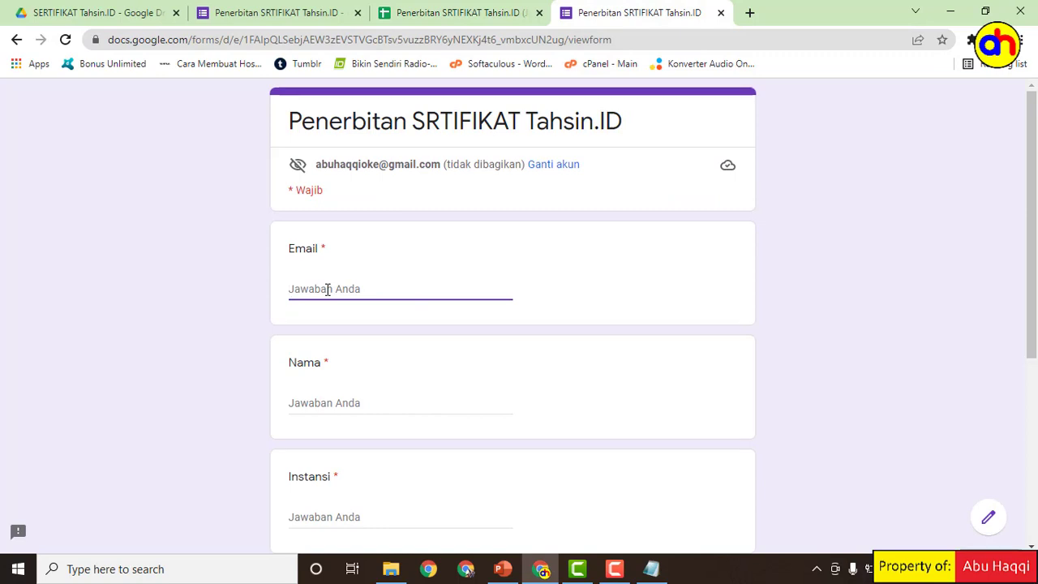
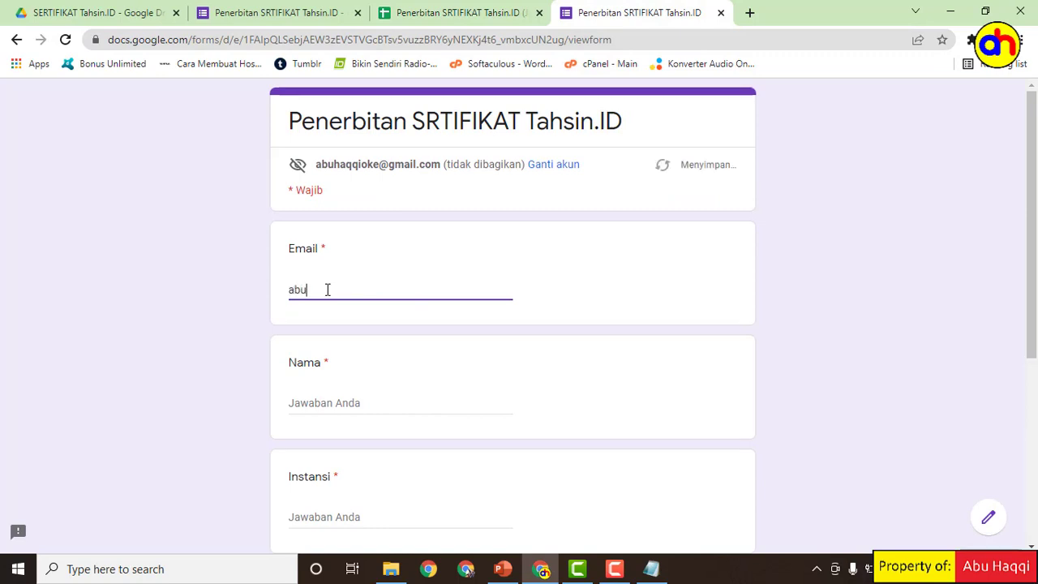
click(326, 402)
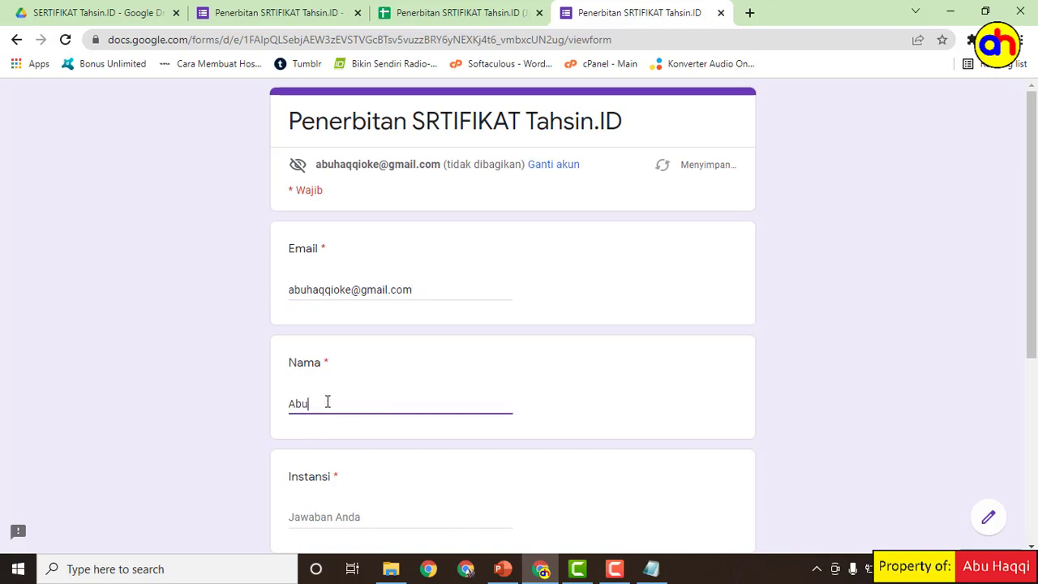
click(332, 519)
scroll(422, 487, down, 2)
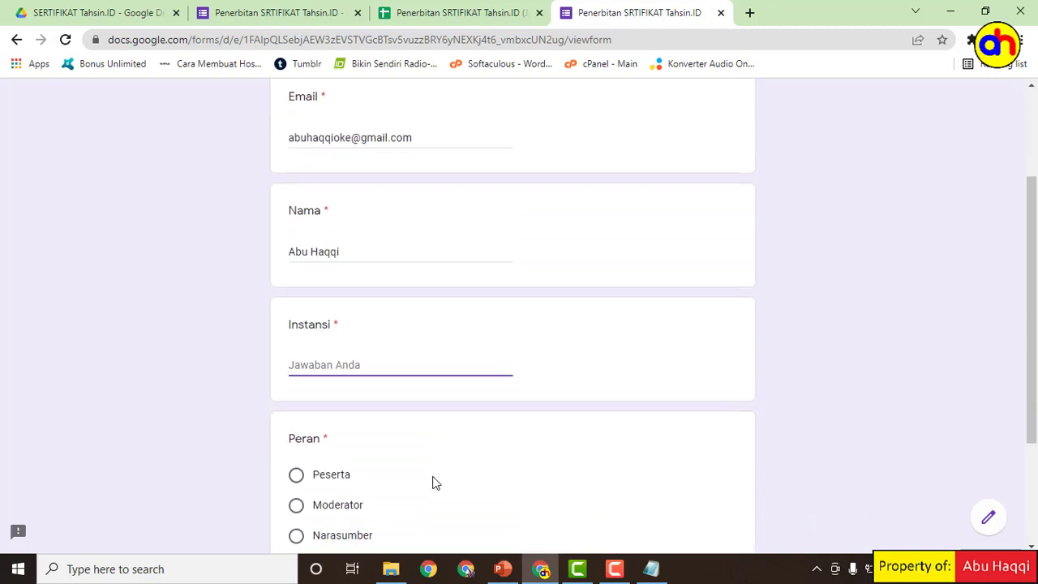
text(Blogger Tangerang)
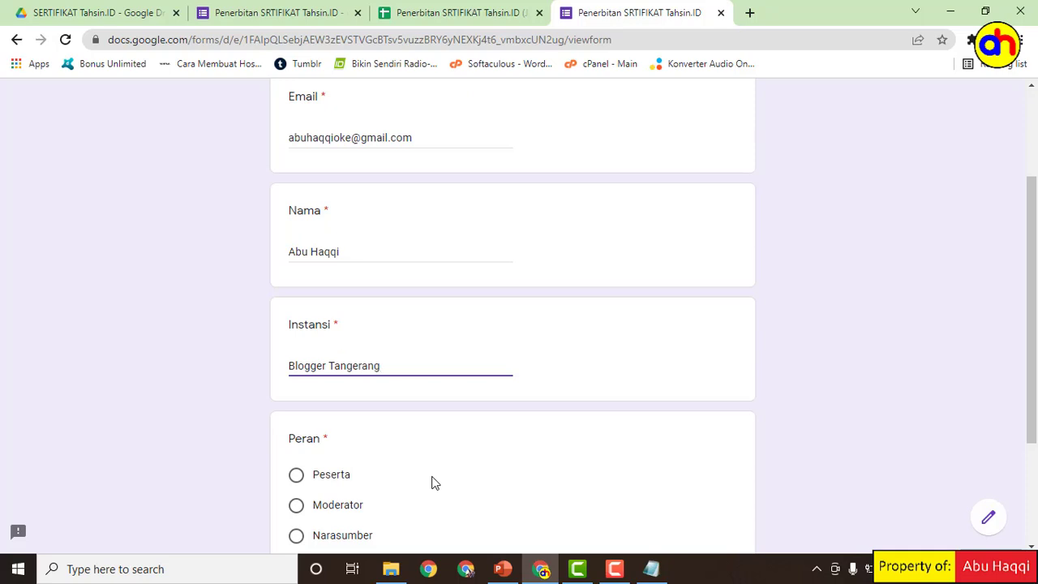
Step: Select Narasumber as the role and submit the response
scroll(438, 482, down, 1)
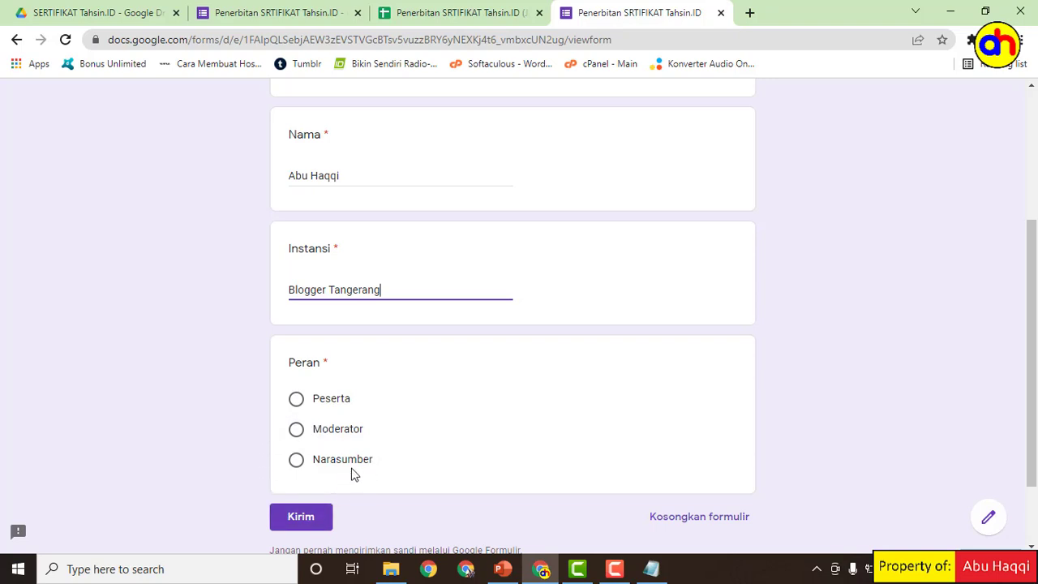
click(297, 460)
scroll(445, 446, up, 3)
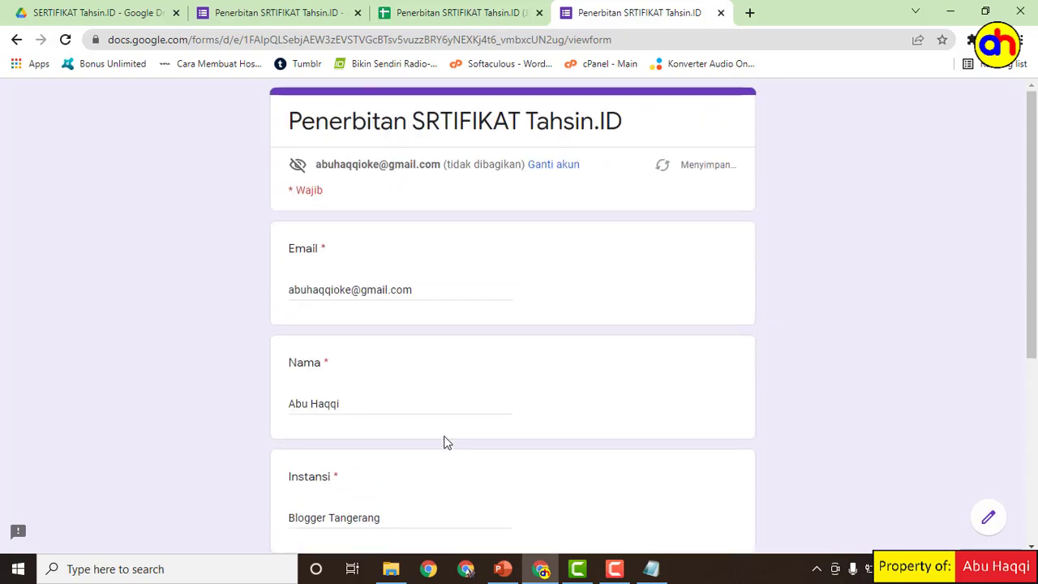
scroll(362, 395, down, 1)
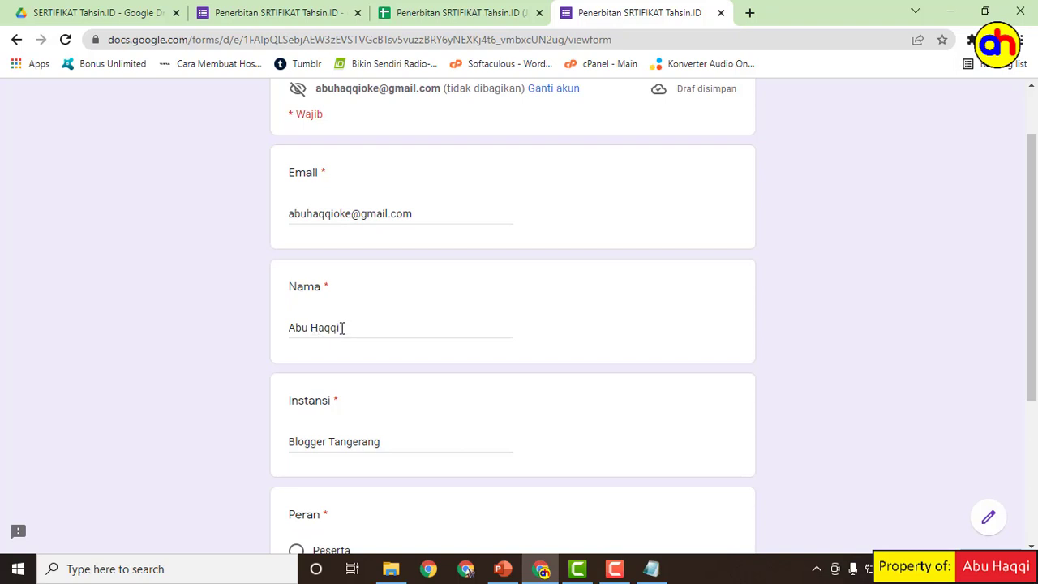
scroll(387, 433, down, 3)
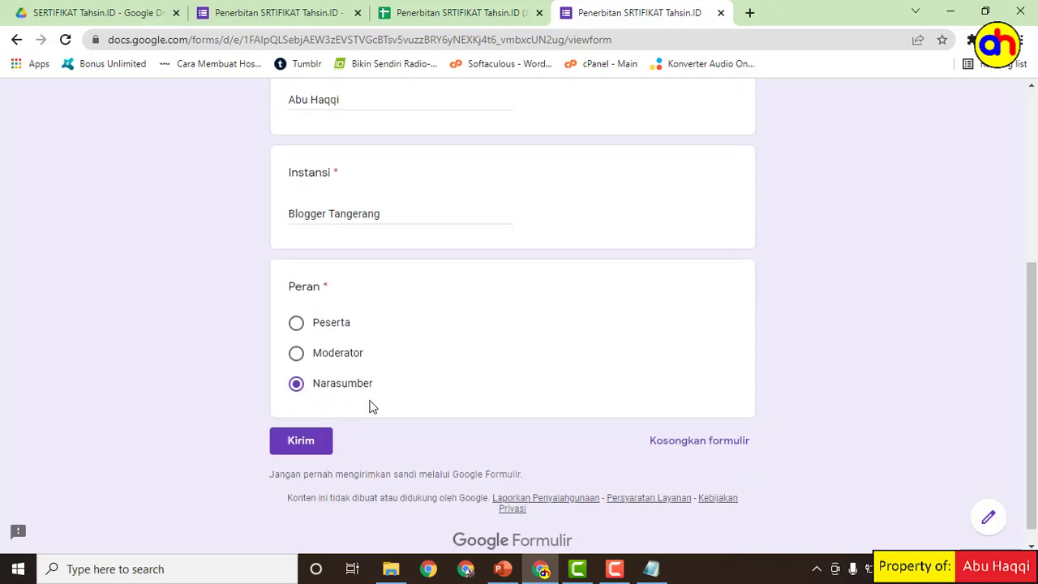
click(307, 443)
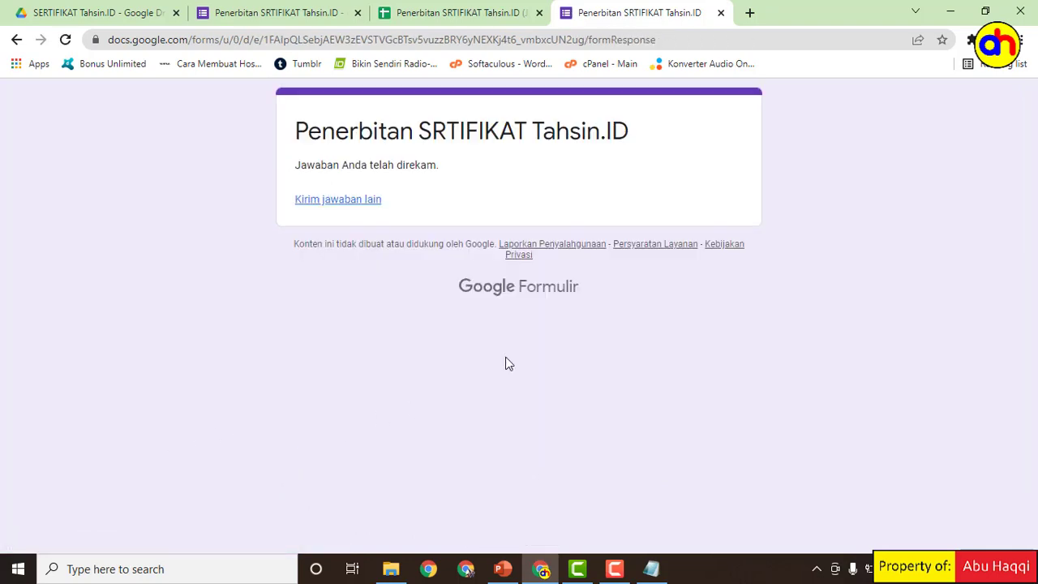
Step: Check row 2's merge columns in the response sheet and open the generated certificate PDF link
click(462, 16)
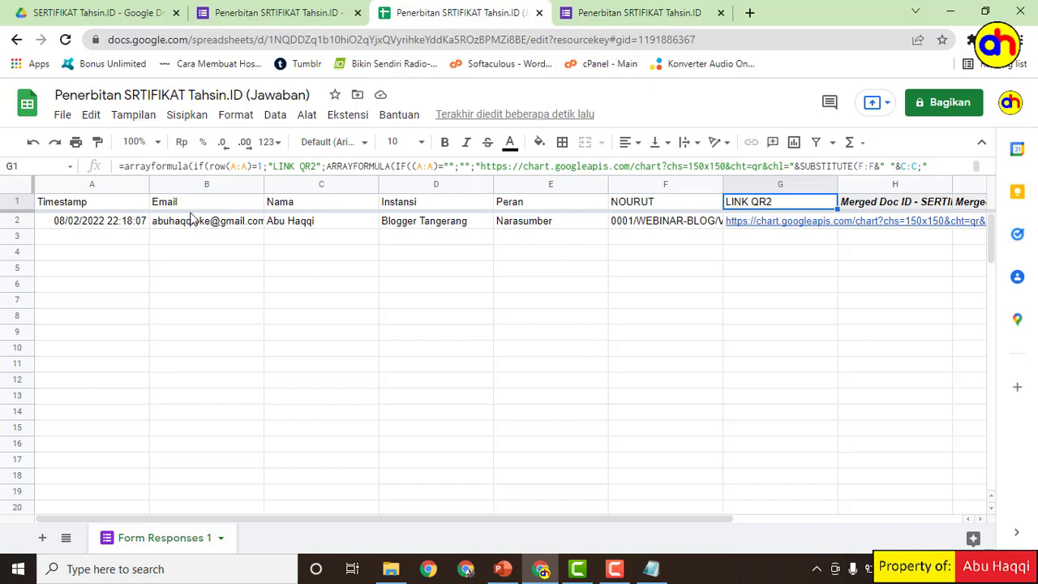
drag(446, 519, 675, 516)
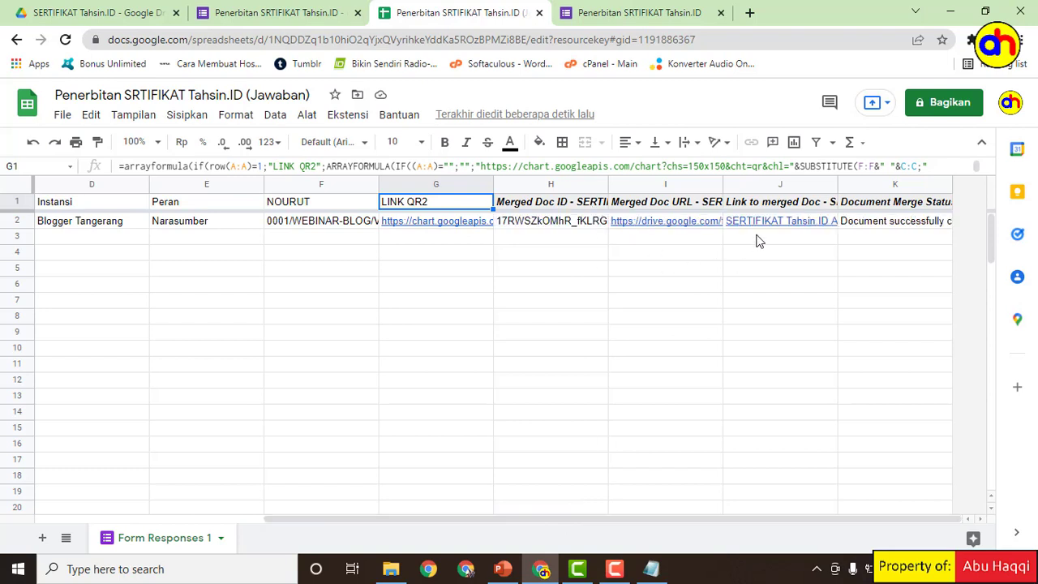
mouse_move(758, 227)
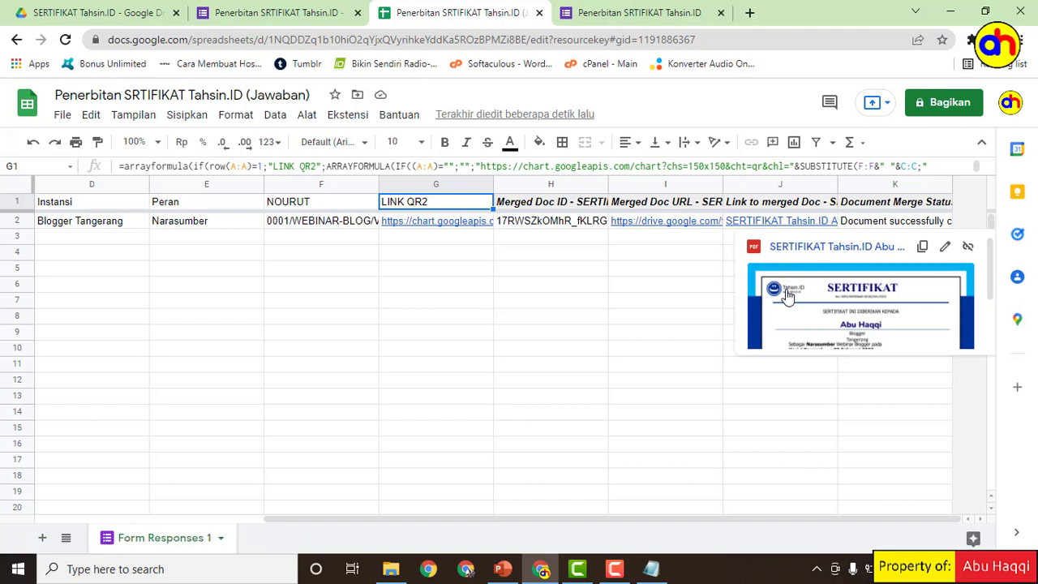
click(784, 287)
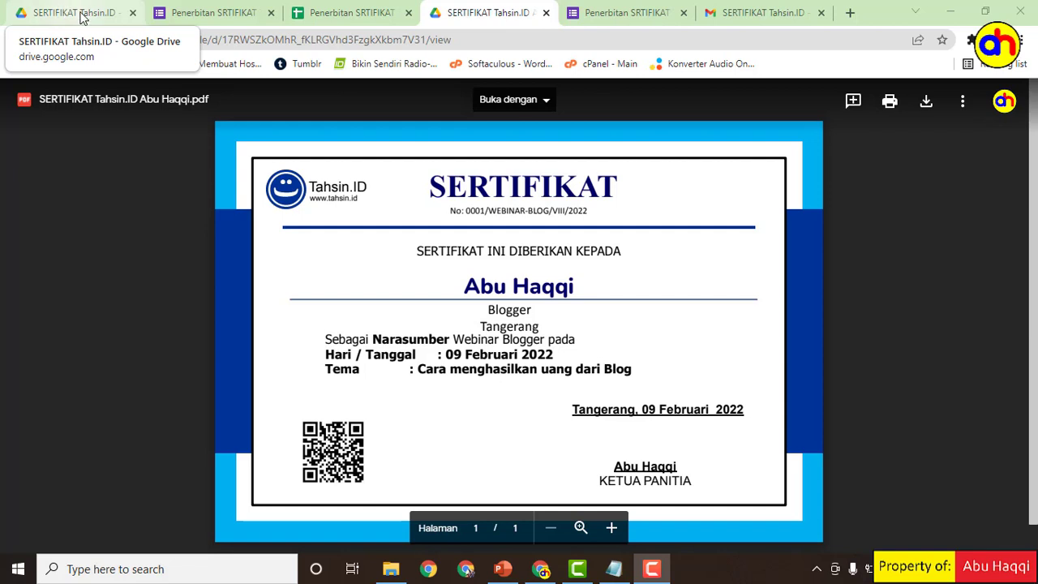
Step: Close the certificate PDF preview to return to the SERTIFIKAT Tahsin.ID folder listing
key(Escape)
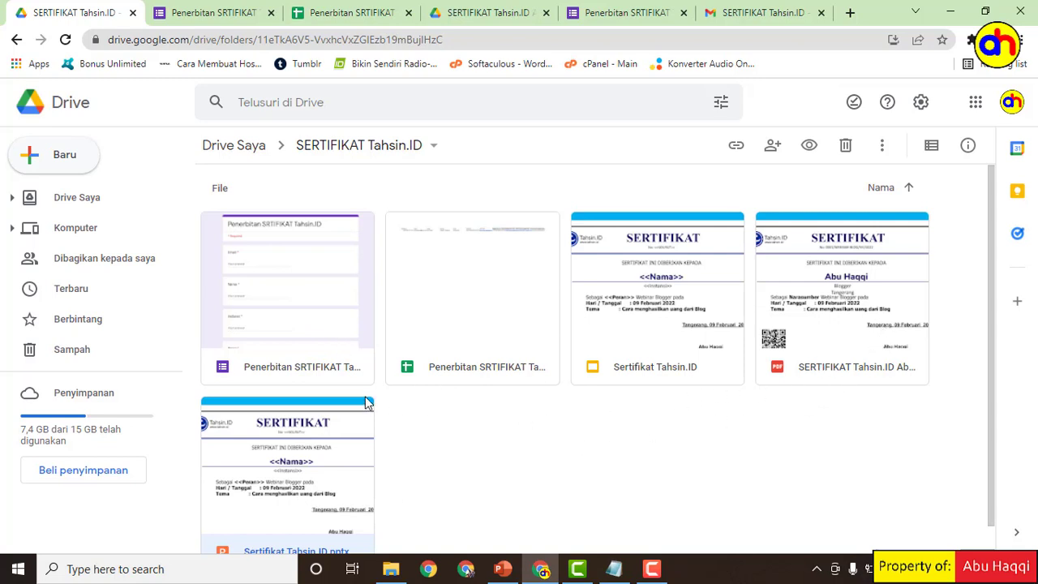
Step: Preview the generated certificate PDF from the folder again, then start a blank Chrome tab
scroll(300, 475, down, 1)
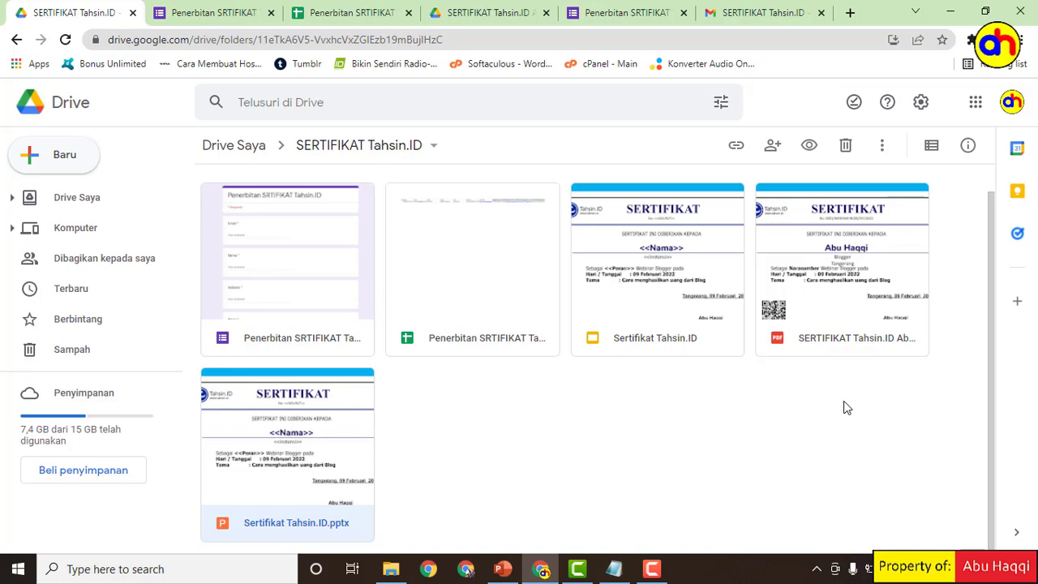
double_click(850, 257)
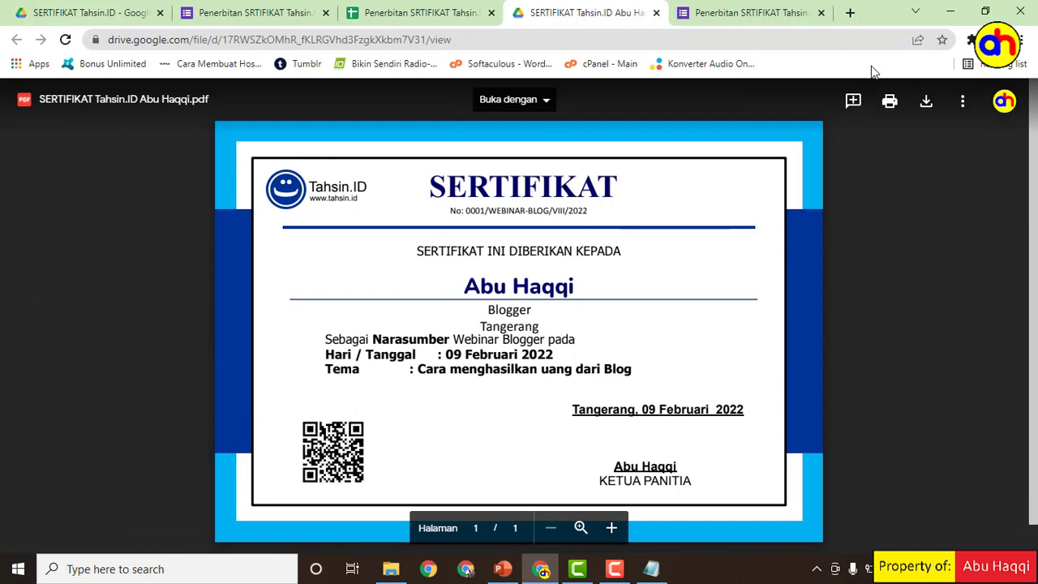
click(850, 13)
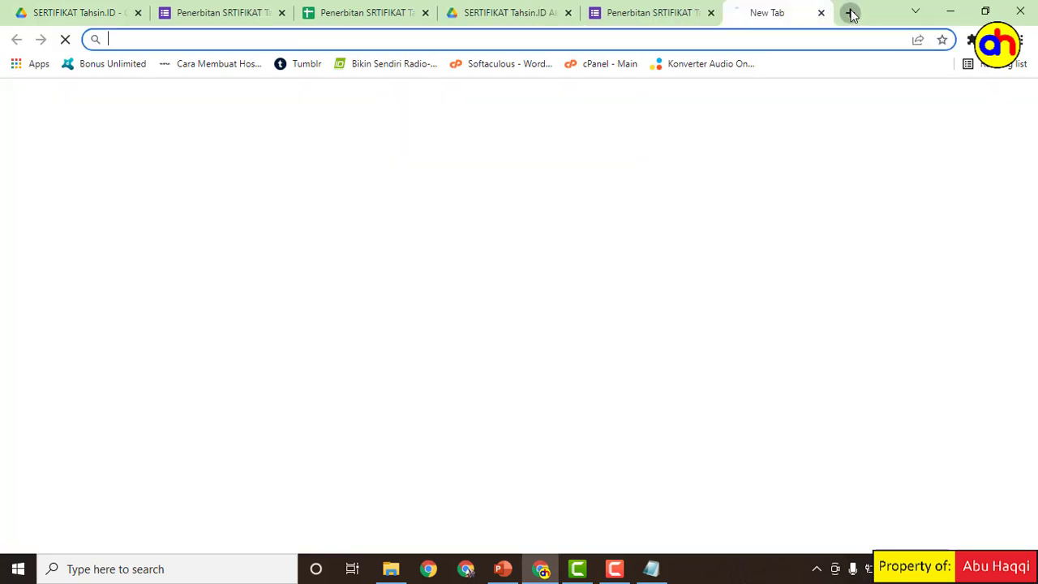